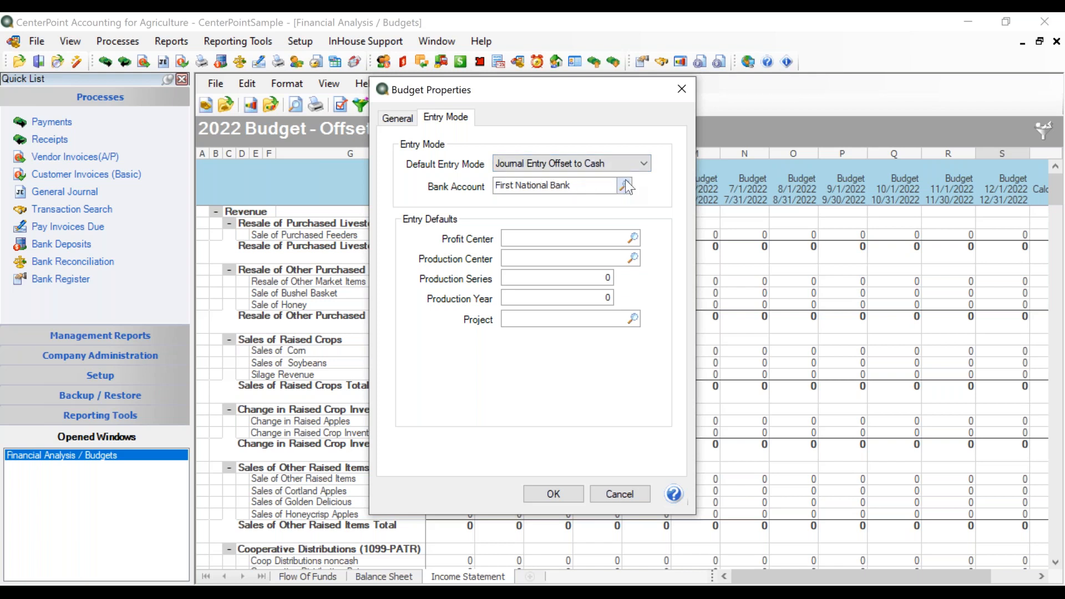
# Step: Review the default entry mode options in the budget properties, keep Journal Entry Offset to Cash, and close the dialog without saving
pyautogui.click(646, 163)
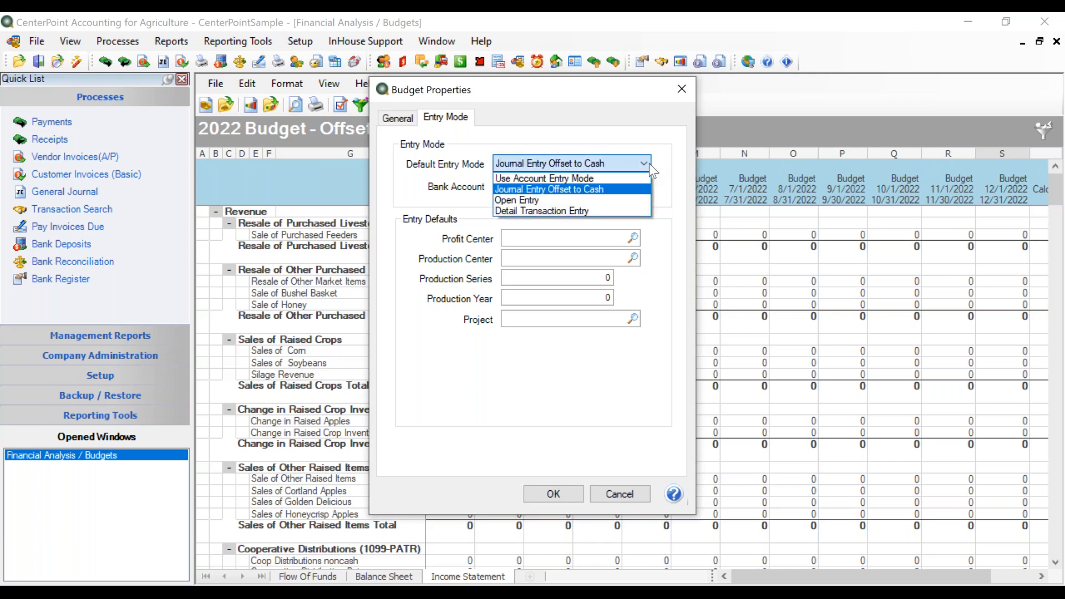
pyautogui.click(554, 188)
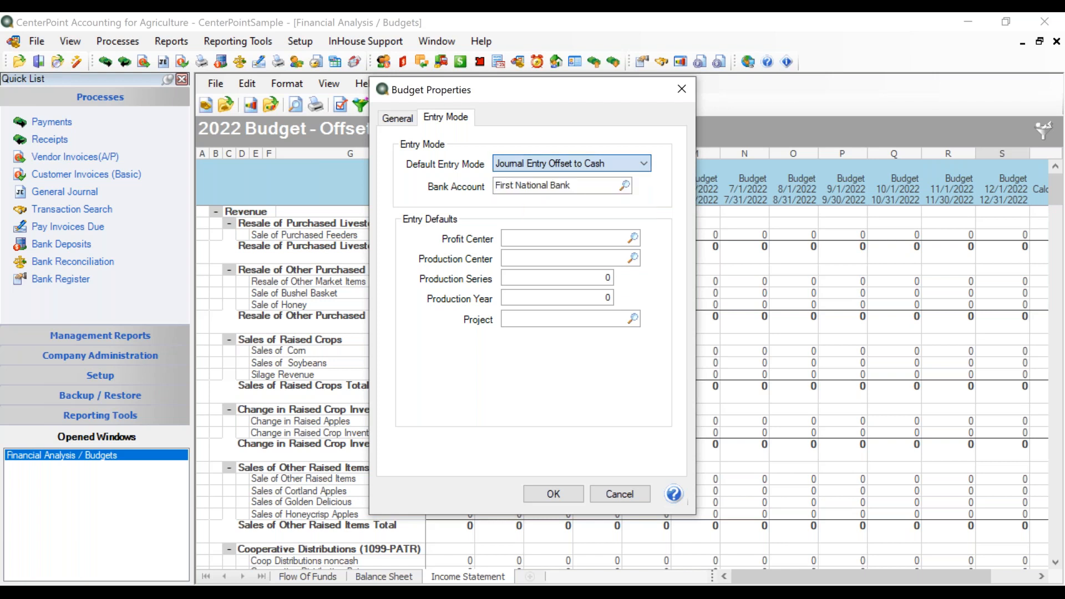
pyautogui.click(612, 490)
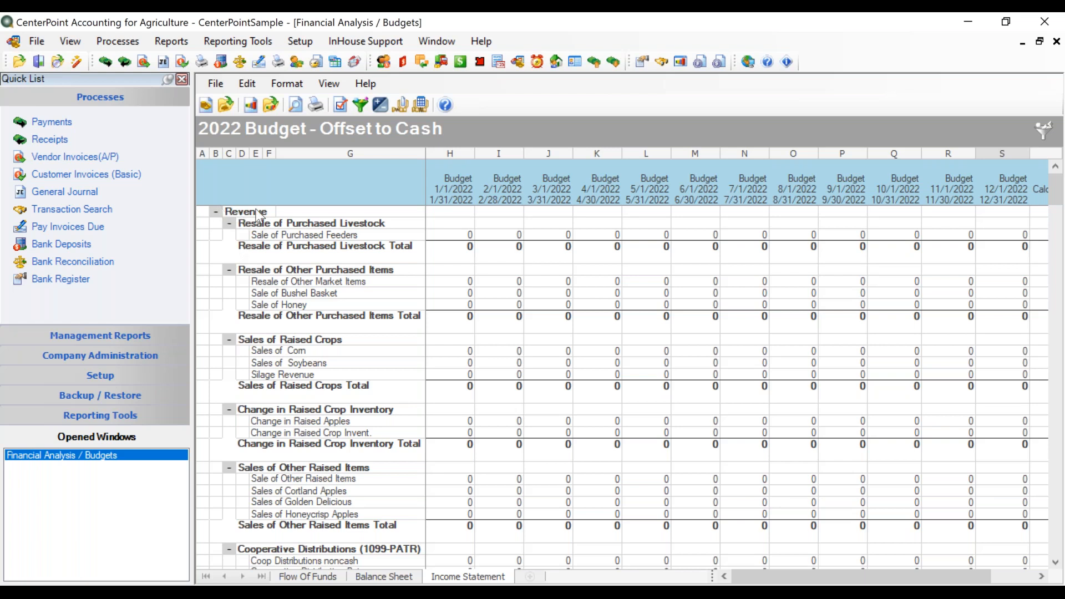
# Step: Examine the budget's income statement from the revenue accounts down to net income
pyautogui.scroll(-6, 242, 244)
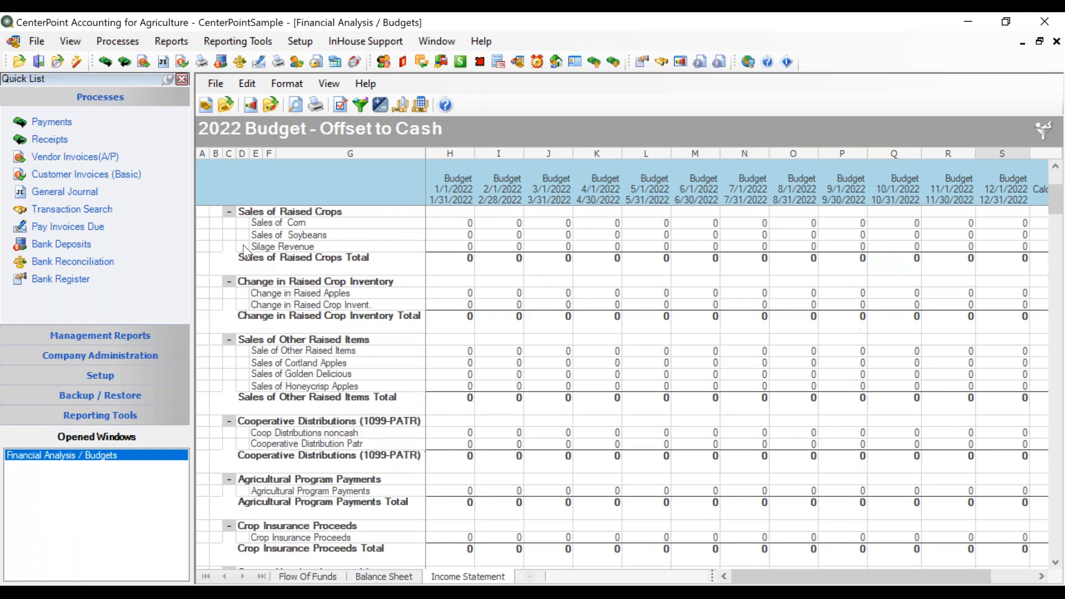
pyautogui.scroll(-20, 243, 245)
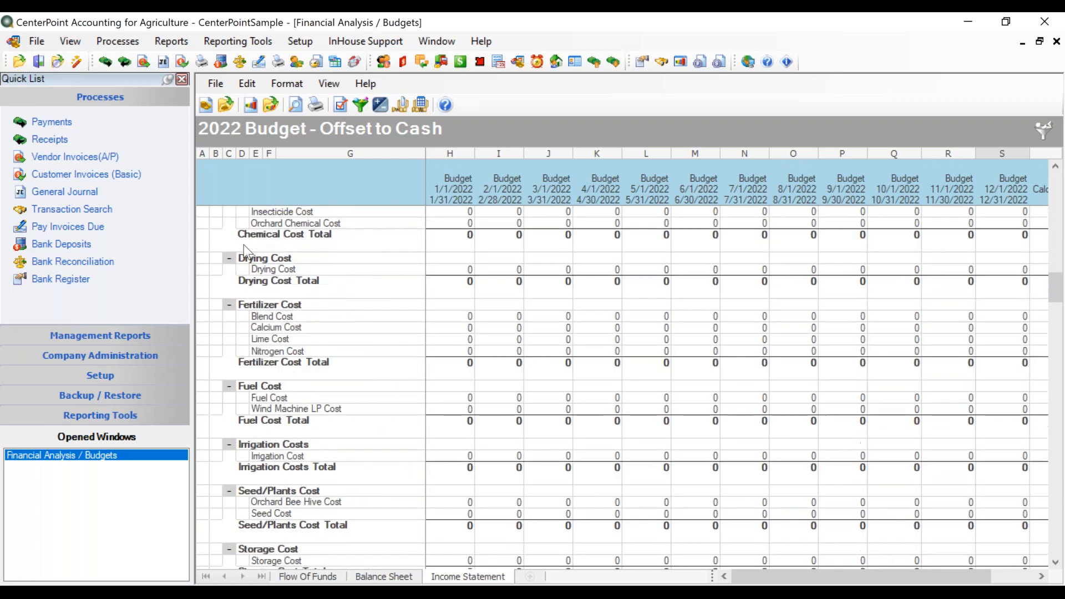
pyautogui.scroll(-20, 244, 244)
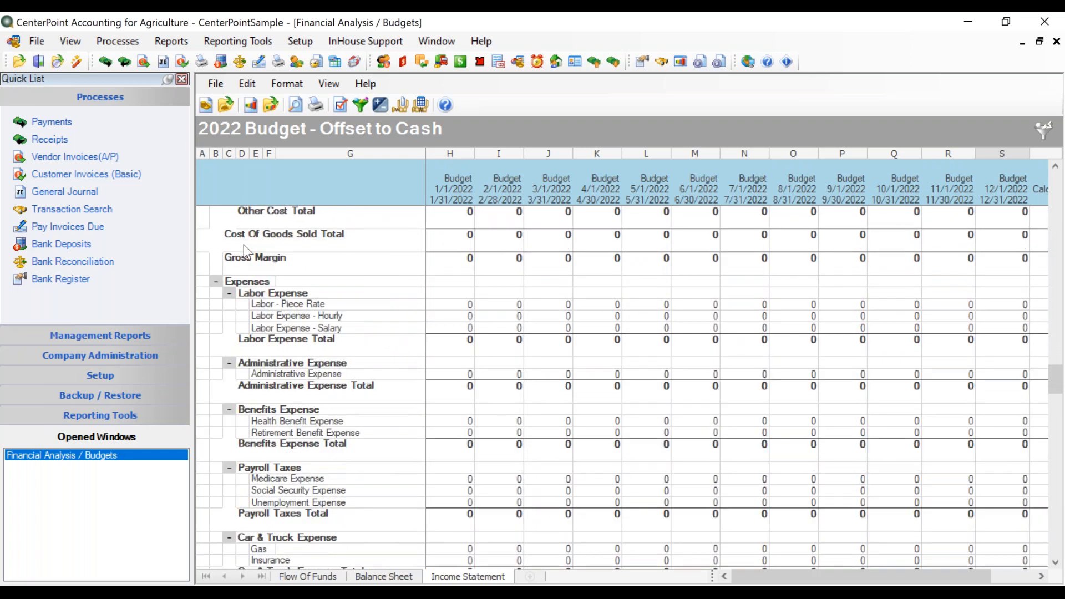
pyautogui.scroll(-20, 244, 244)
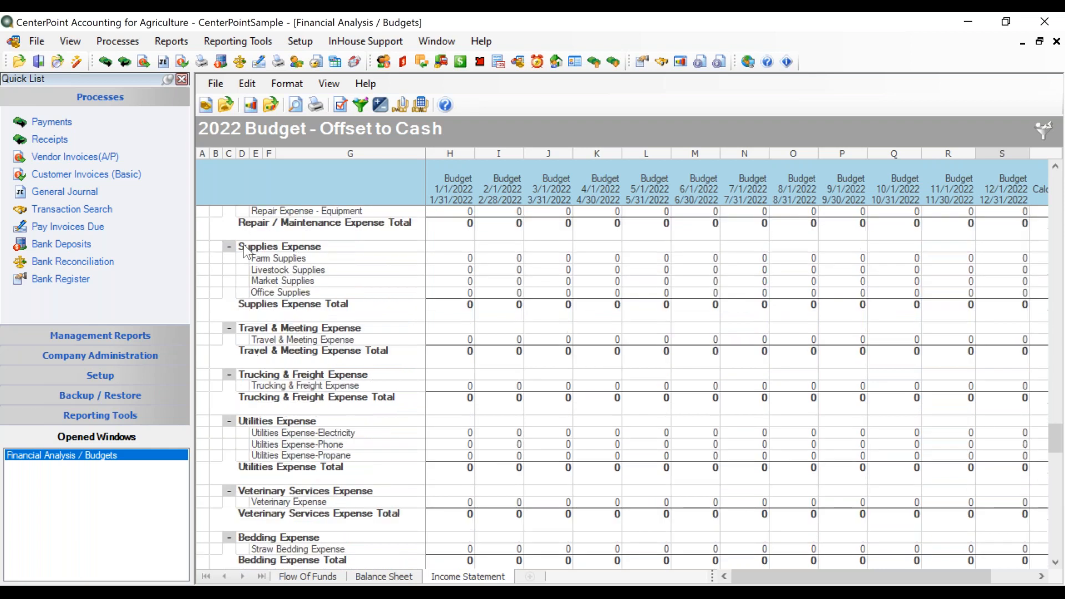
pyautogui.scroll(-20, 247, 252)
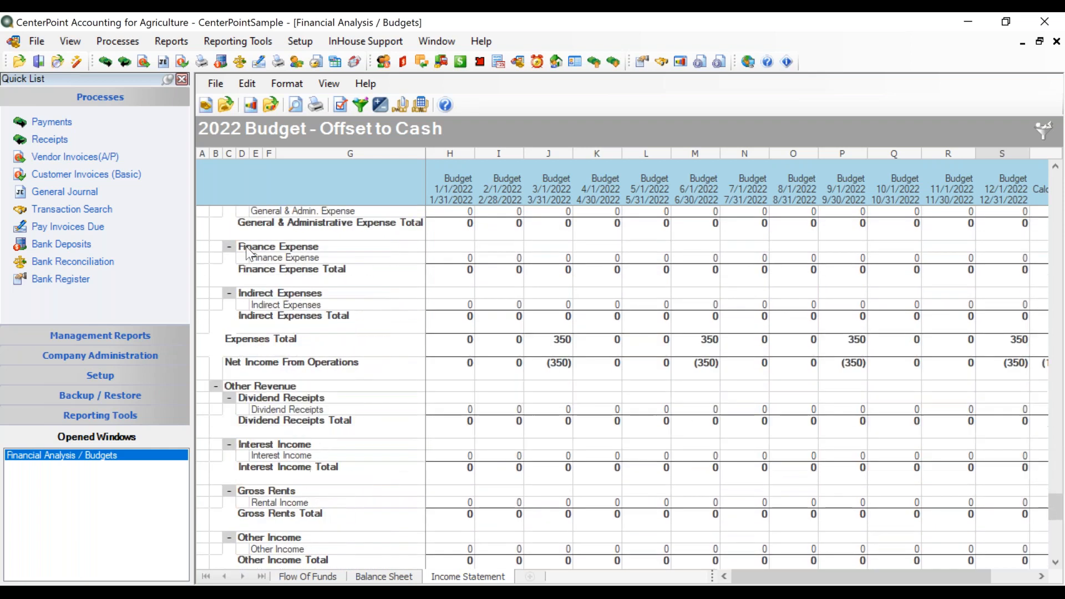
pyautogui.scroll(-8, 247, 253)
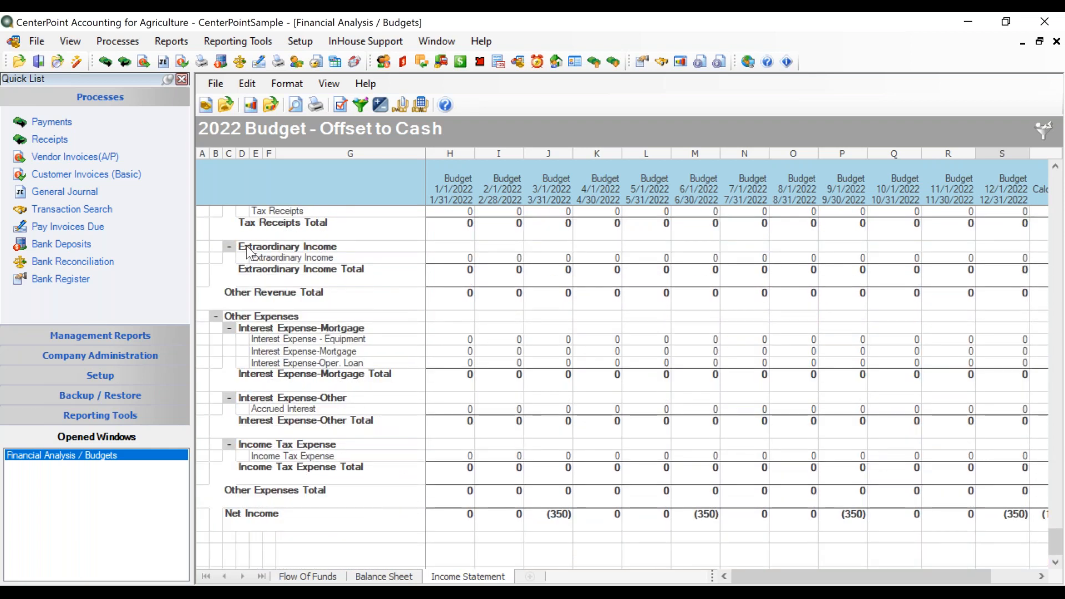
pyautogui.scroll(-5, 246, 245)
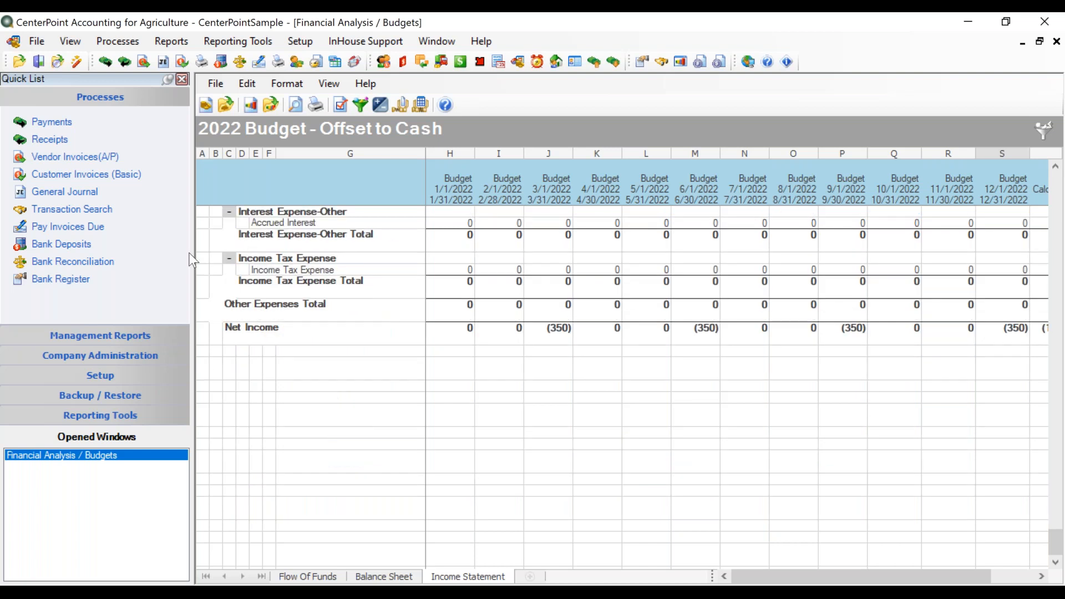
# Step: Switch to the Flow Of Funds sheet and examine its accounts down to the cash accounts under Assets
pyautogui.click(304, 576)
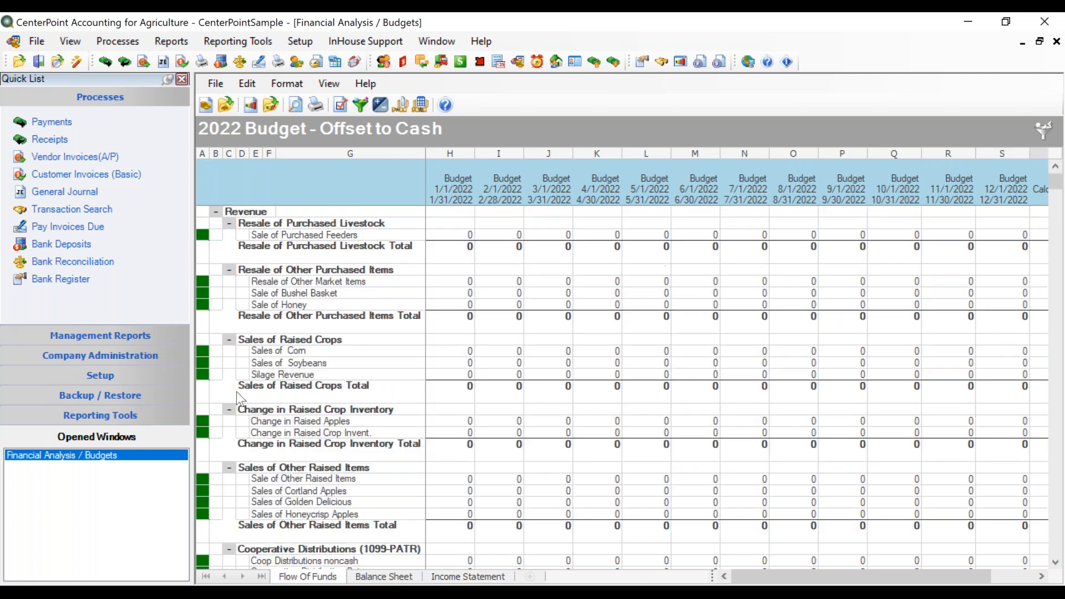
pyautogui.scroll(-1, 268, 369)
pyautogui.scroll(-20, 267, 362)
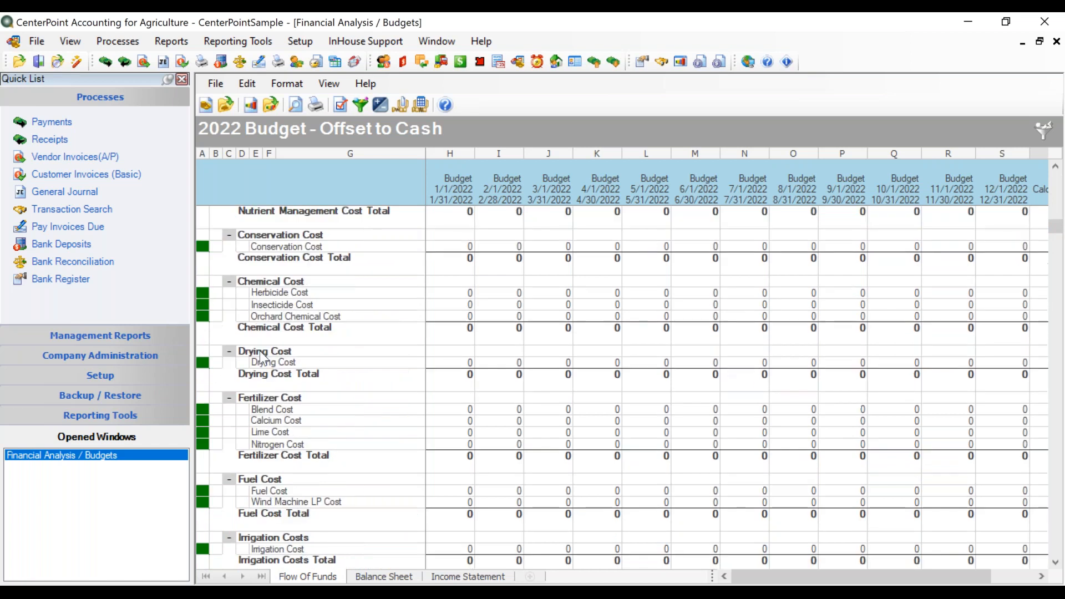
pyautogui.scroll(-20, 261, 357)
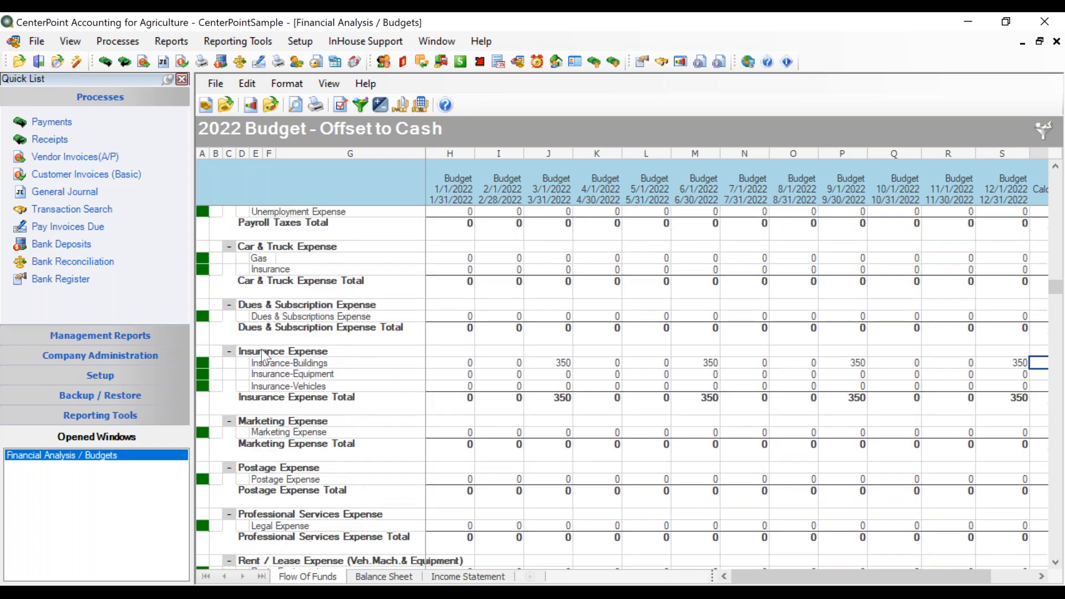
pyautogui.scroll(-20, 262, 349)
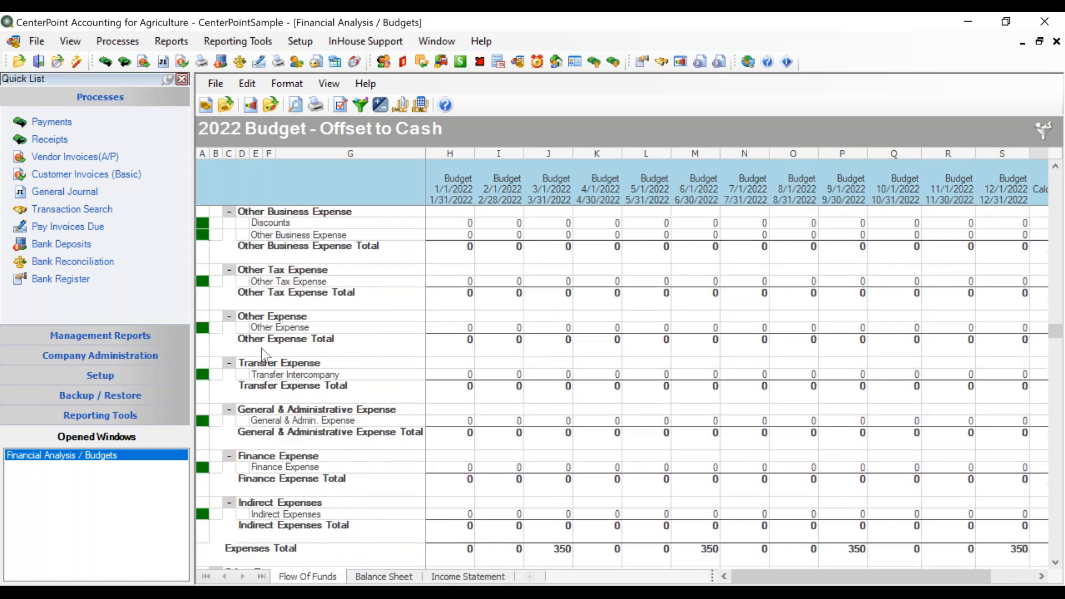
pyautogui.scroll(-10, 261, 348)
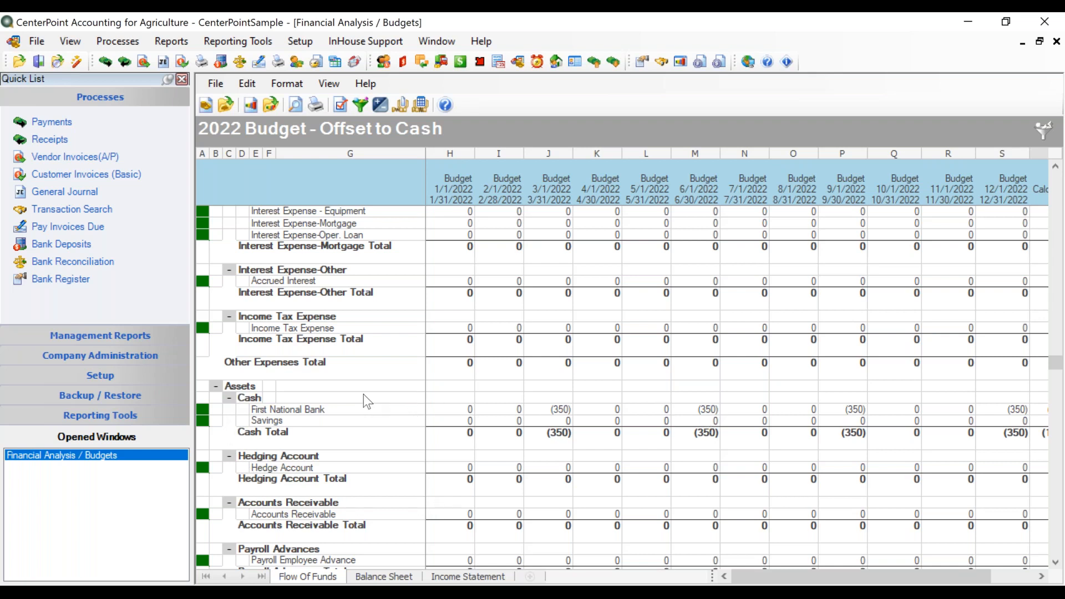
# Step: Collapse the Revenue and Cost Of Goods Sold sections of the Flow Of Funds sheet
pyautogui.scroll(20, 368, 402)
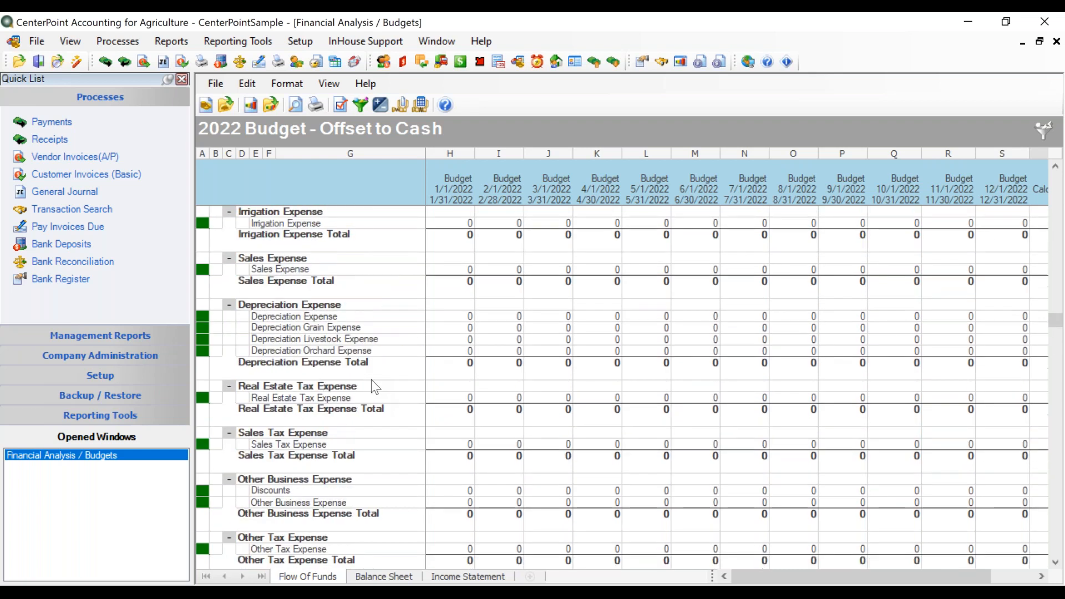
pyautogui.scroll(15, 375, 387)
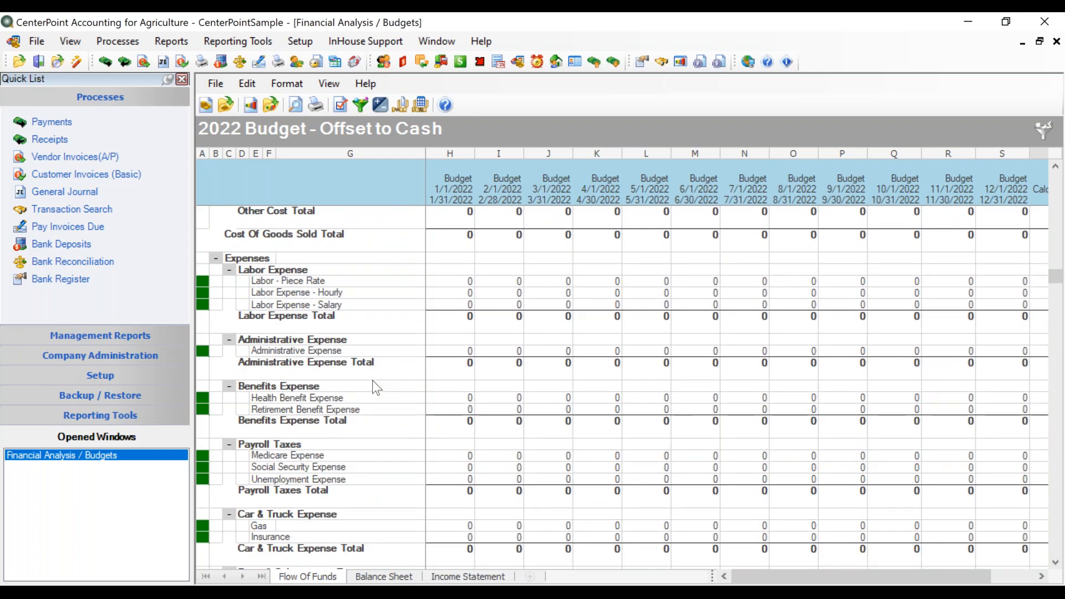
pyautogui.scroll(10, 375, 383)
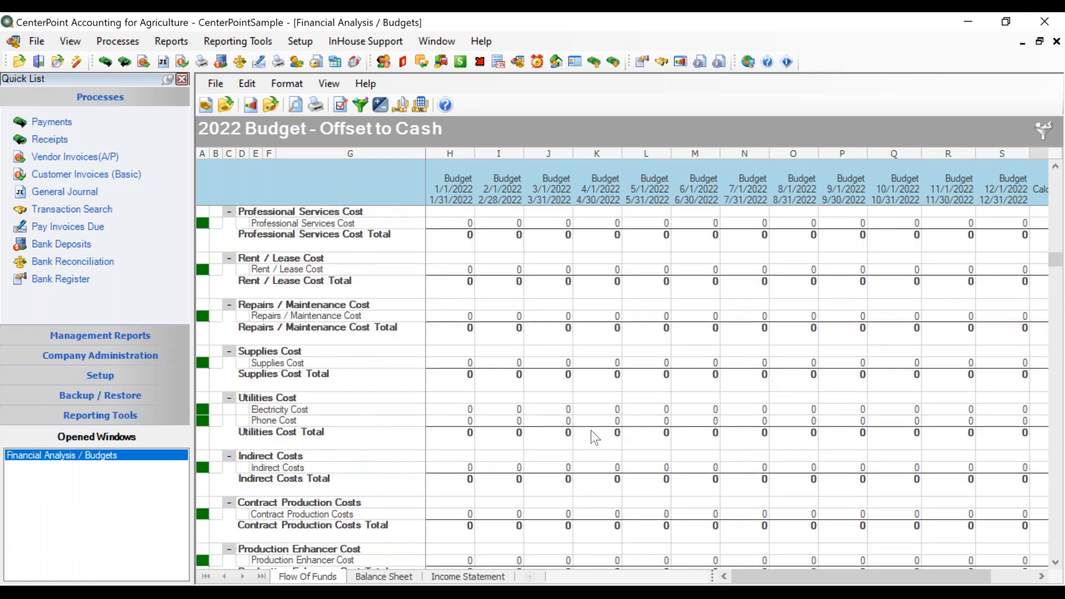
pyautogui.moveTo(1054, 265); pyautogui.dragTo(1054, 176)
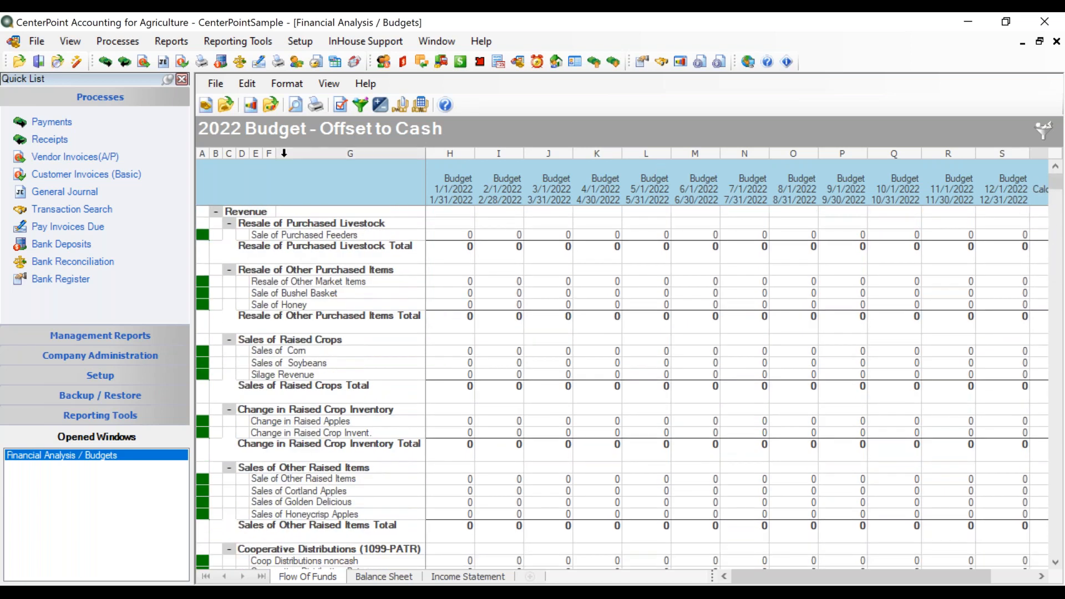
pyautogui.click(216, 212)
pyautogui.click(216, 223)
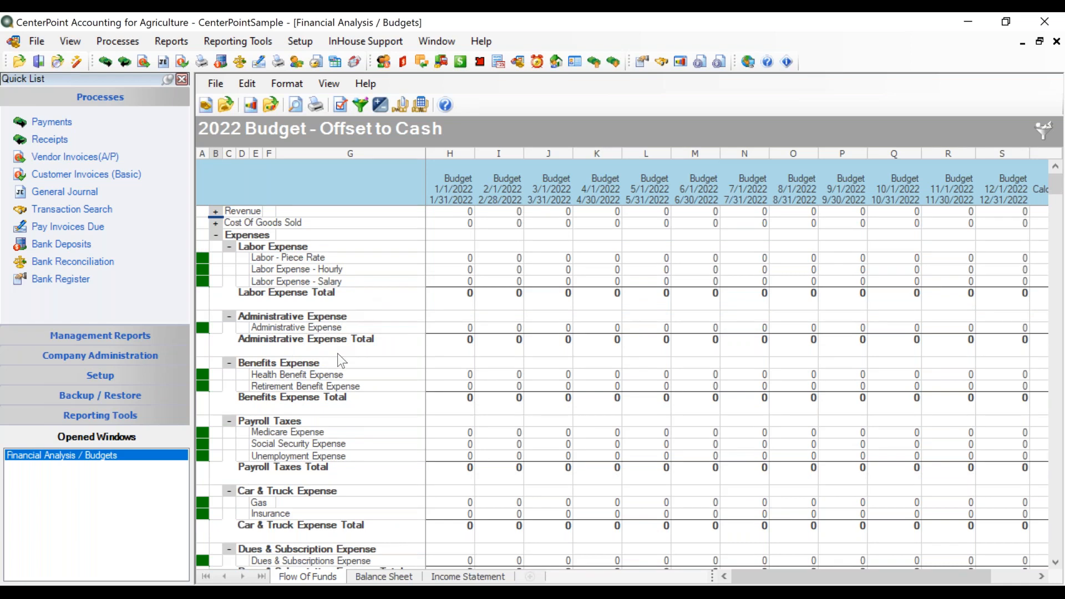
# Step: Enter 210 as the January 2022 budget amount for Insurance-Equipment
pyautogui.scroll(-1, 342, 372)
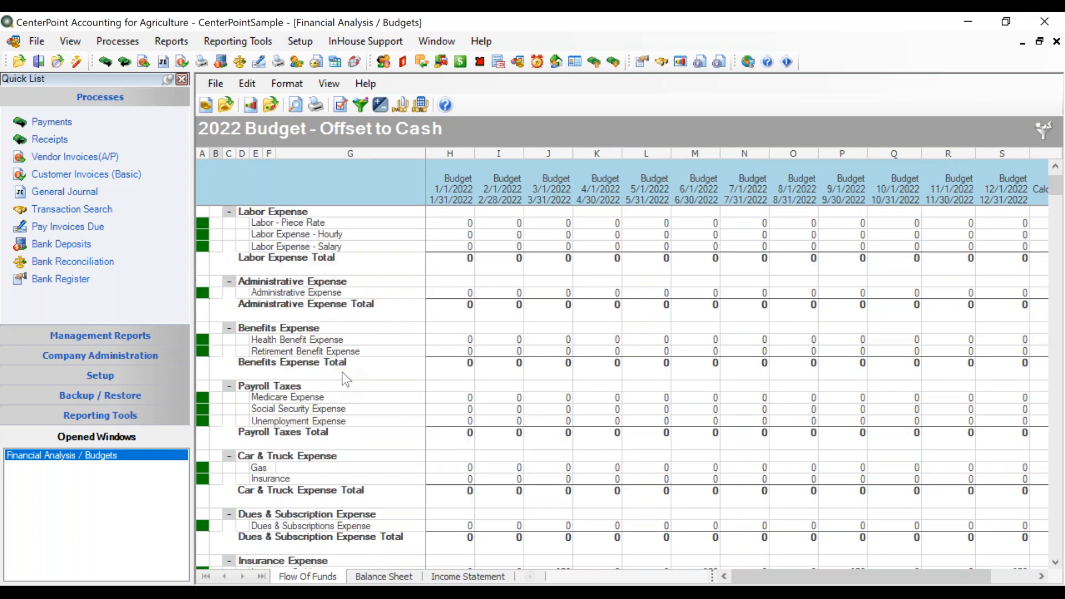
pyautogui.scroll(-2, 346, 380)
pyautogui.scroll(-1, 345, 380)
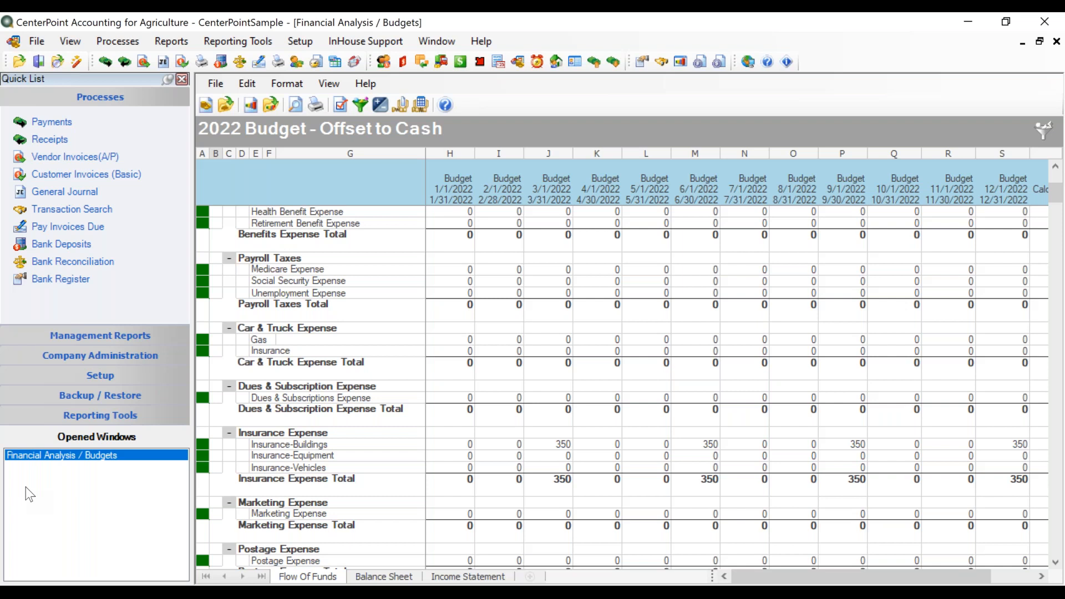
pyautogui.click(452, 459)
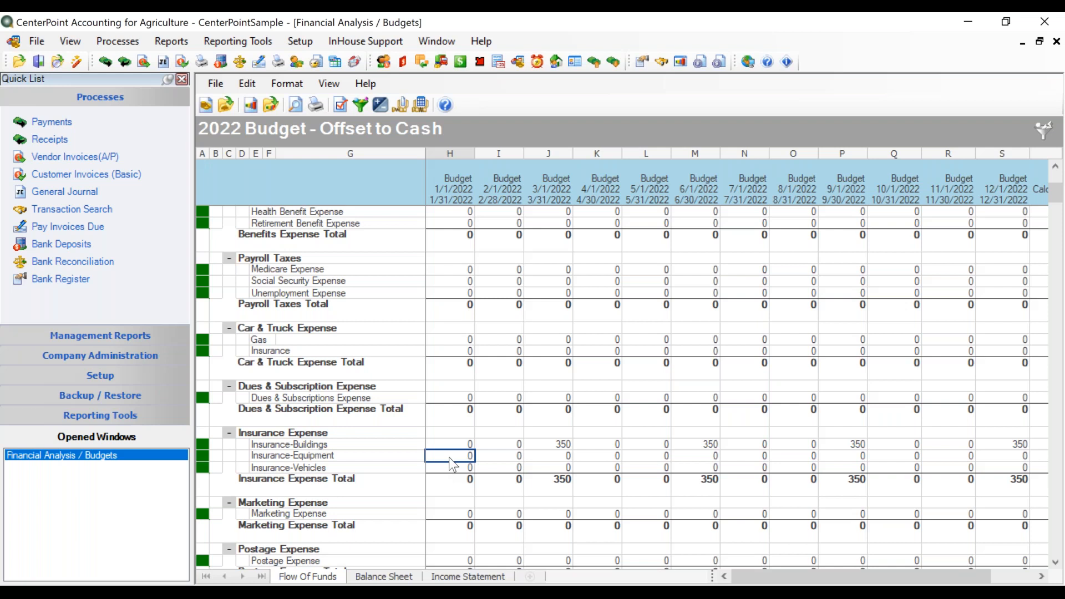
pyautogui.write('210')
pyautogui.press('Tab')
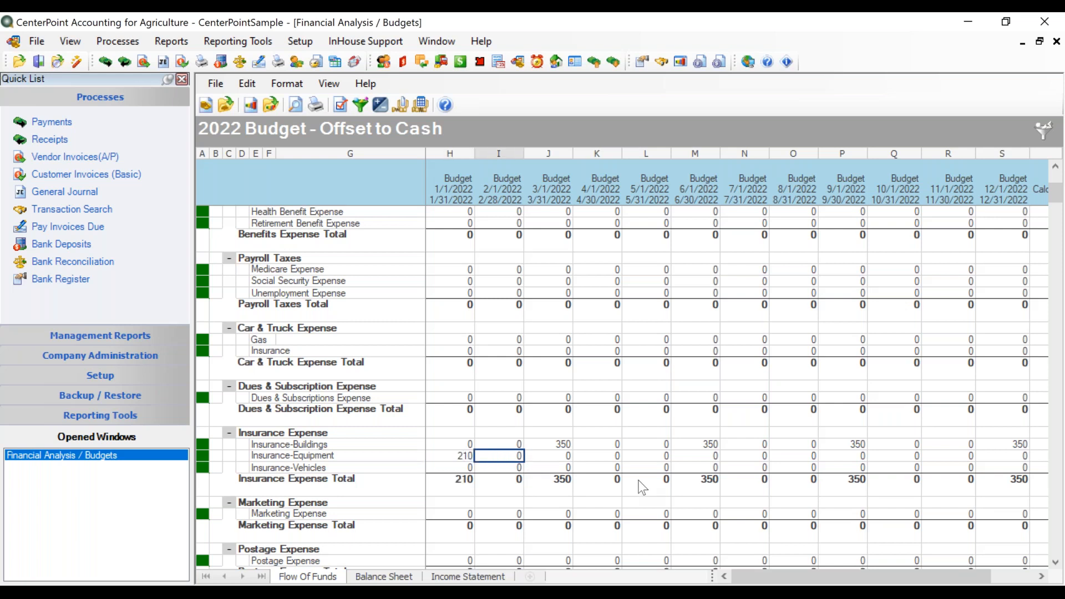
# Step: Copy the January Insurance-Equipment amount and paste it into February through December 2022
pyautogui.click(453, 457)
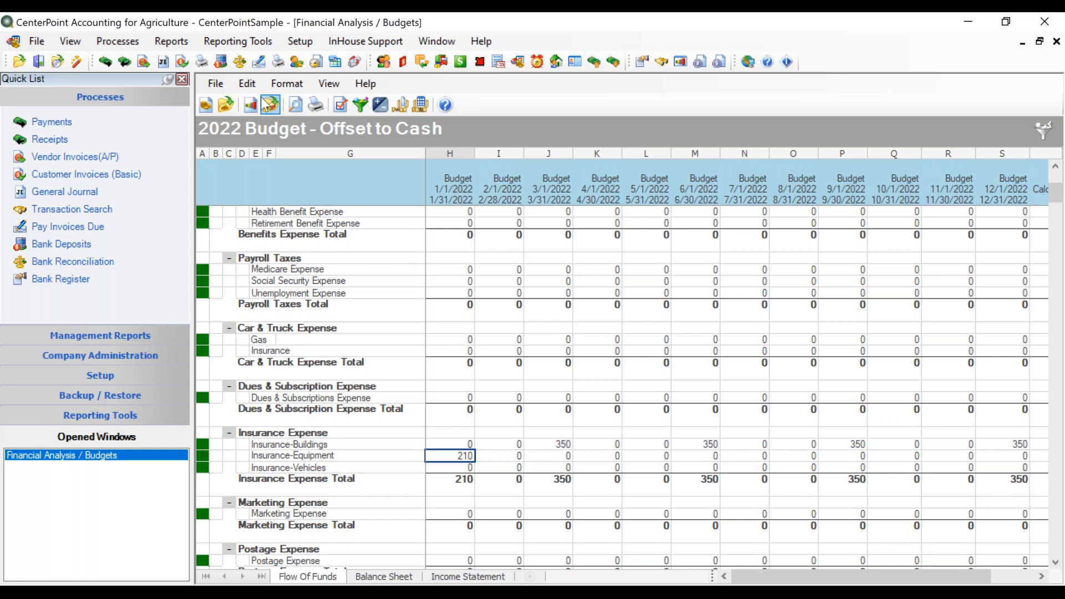
pyautogui.click(247, 84)
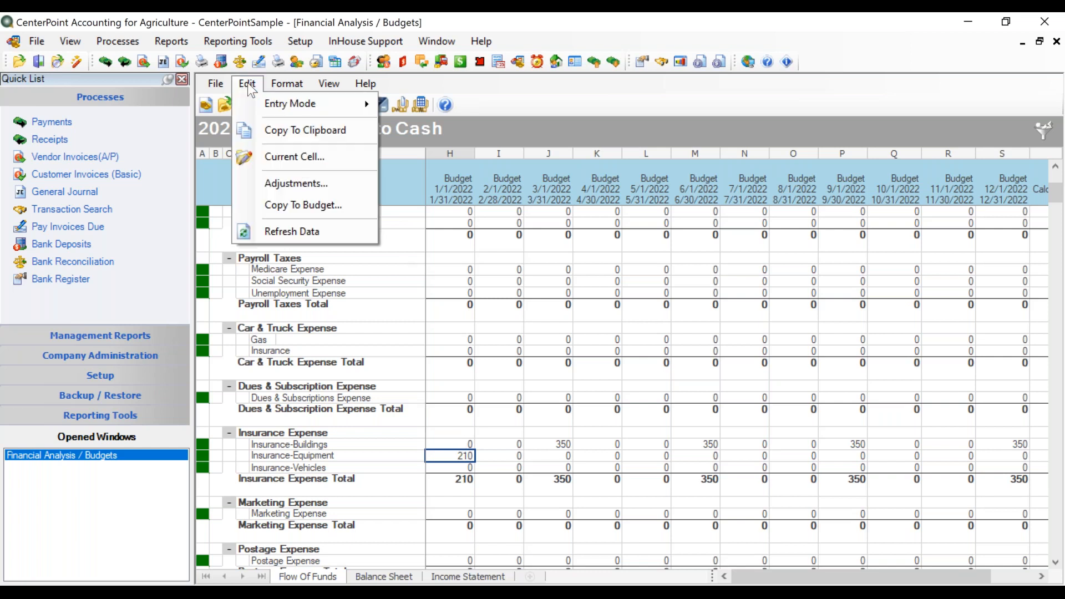
pyautogui.click(285, 134)
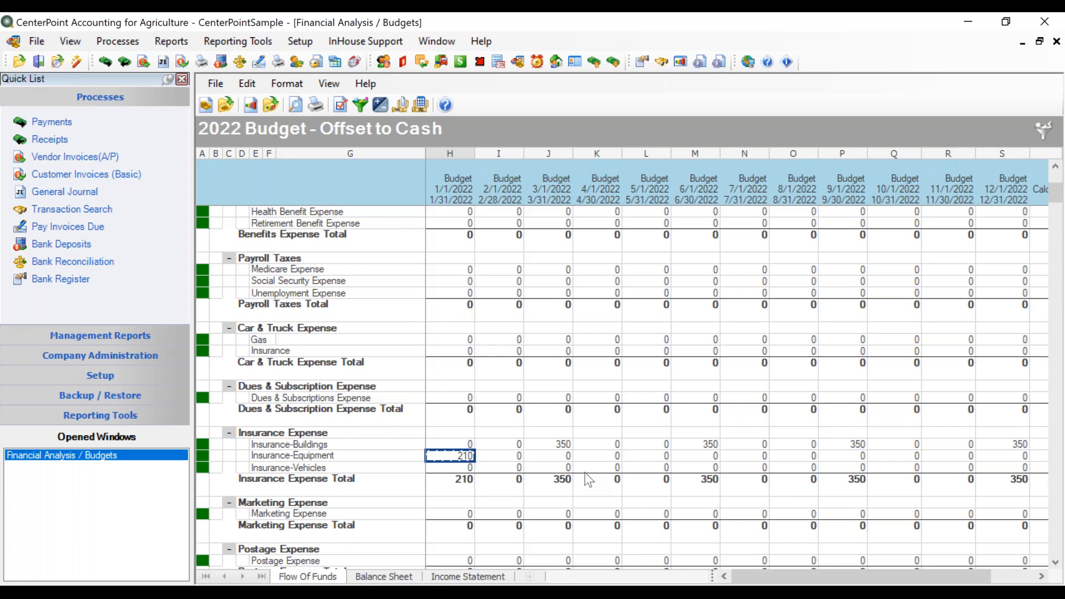
pyautogui.moveTo(495, 455); pyautogui.dragTo(1014, 455)
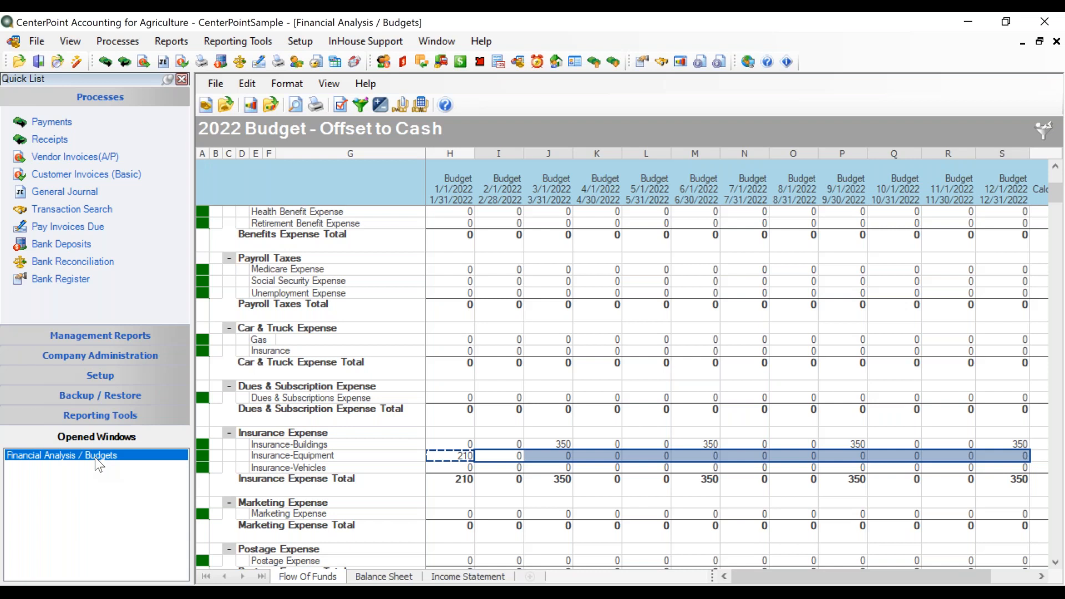
pyautogui.hotkey('ctrl', 'v')
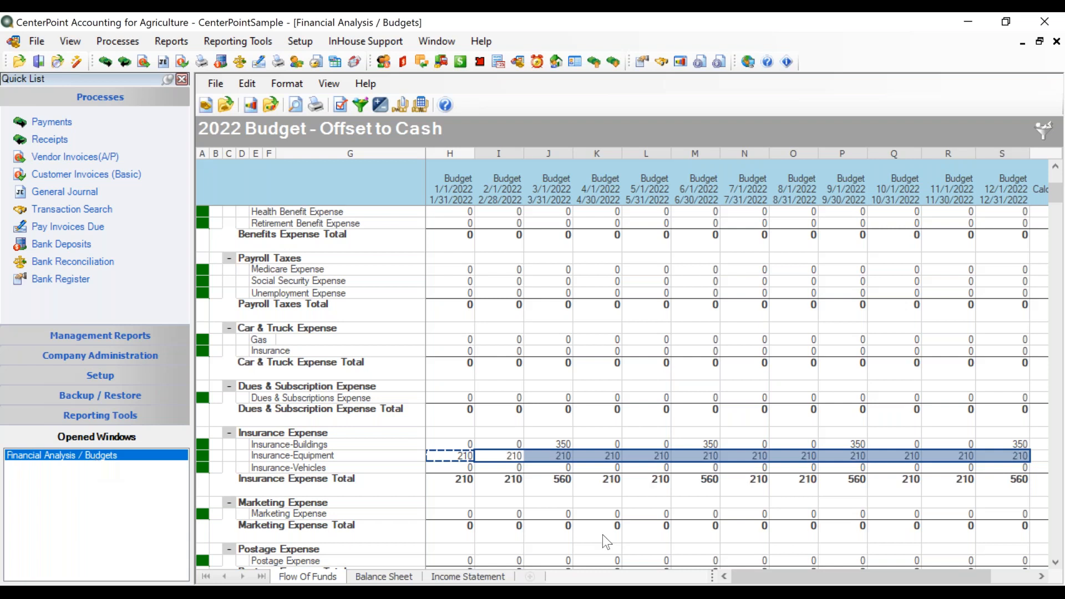
pyautogui.press('Escape')
pyautogui.click(548, 531)
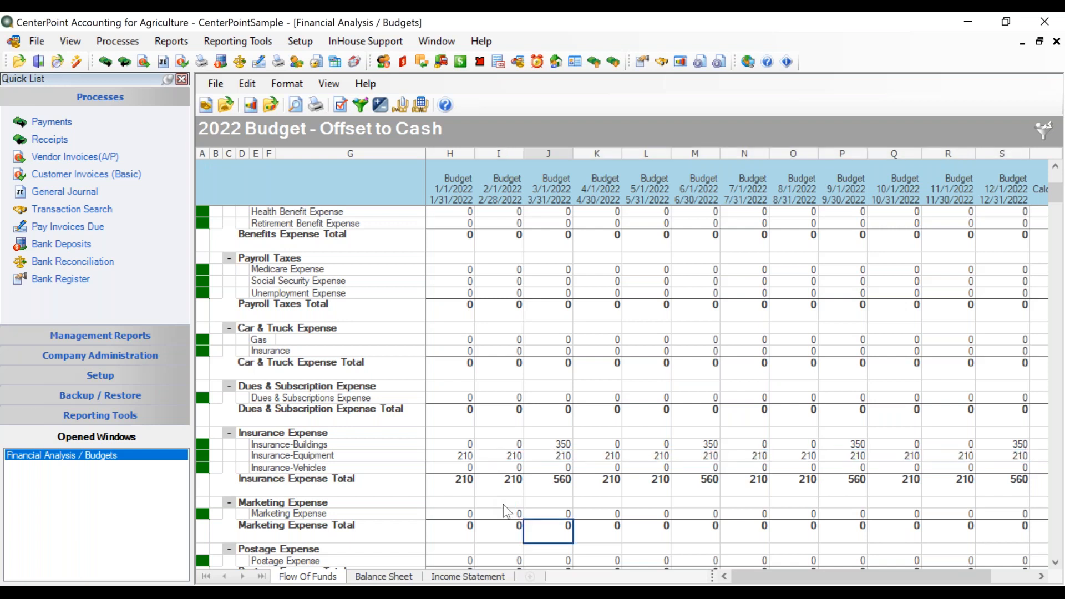
# Step: Open Budget Adjustments for the Insurance-Vehicles account, starting from its January 2022 cell
pyautogui.click(458, 466)
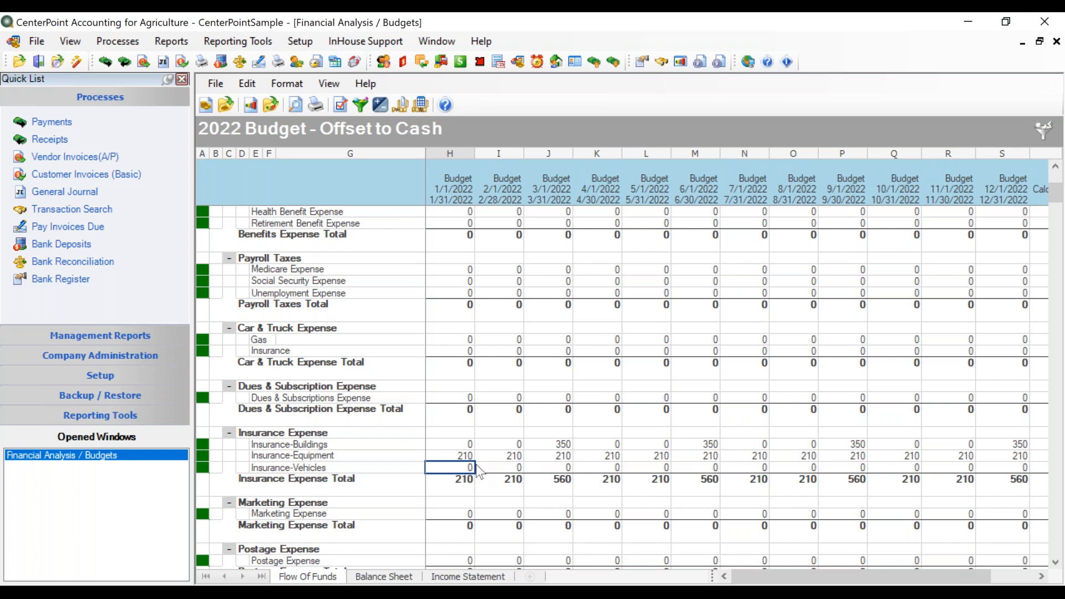
pyautogui.click(249, 86)
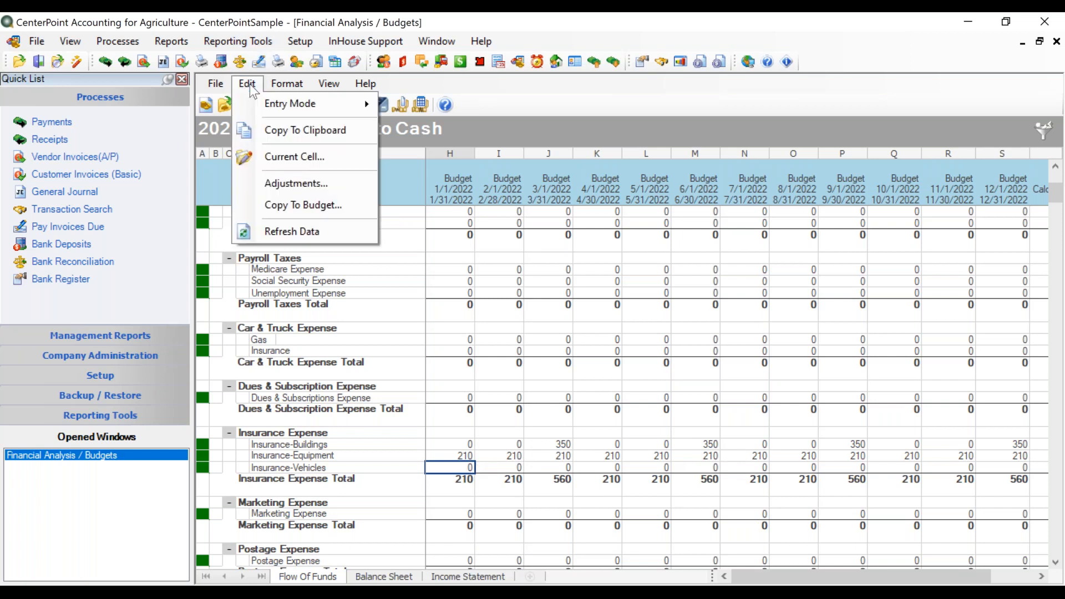
pyautogui.click(292, 183)
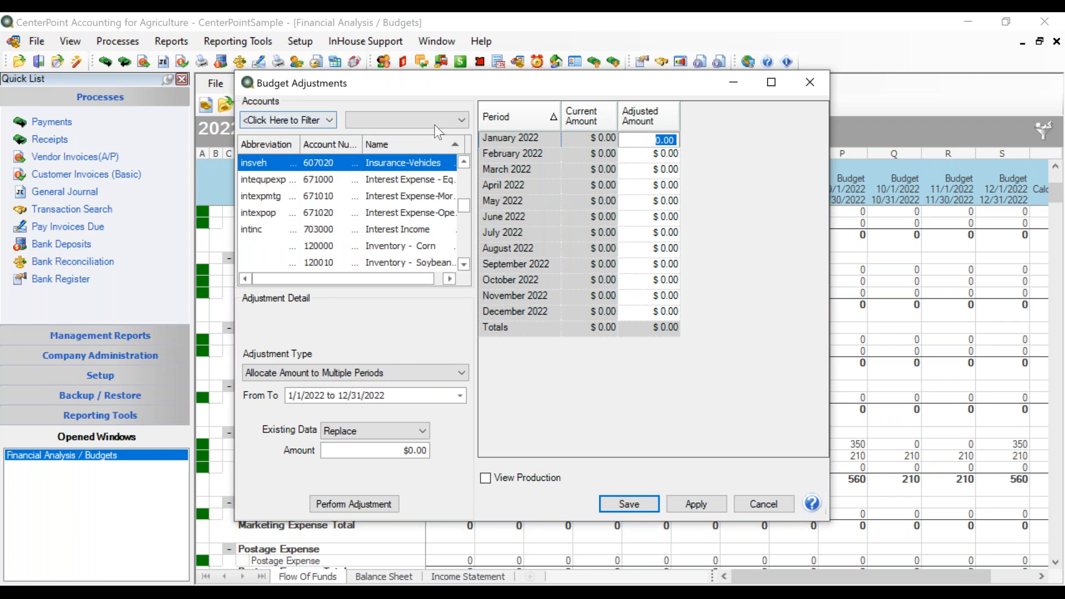
# Step: Filter the budget adjustment accounts by Account Category to show only Insurance Expense accounts
pyautogui.click(447, 118)
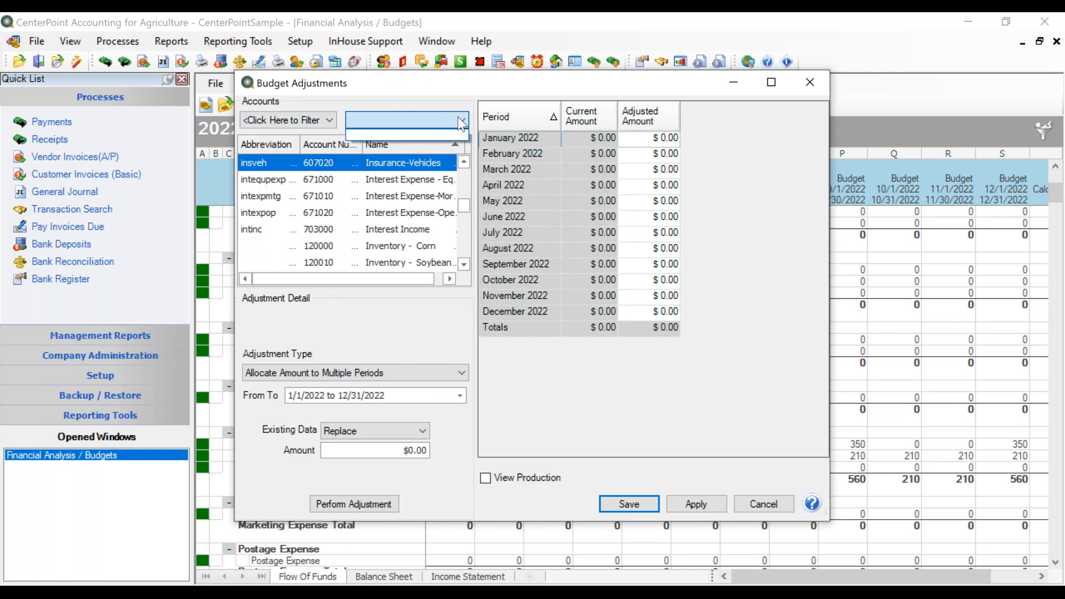
pyautogui.click(318, 113)
pyautogui.click(317, 117)
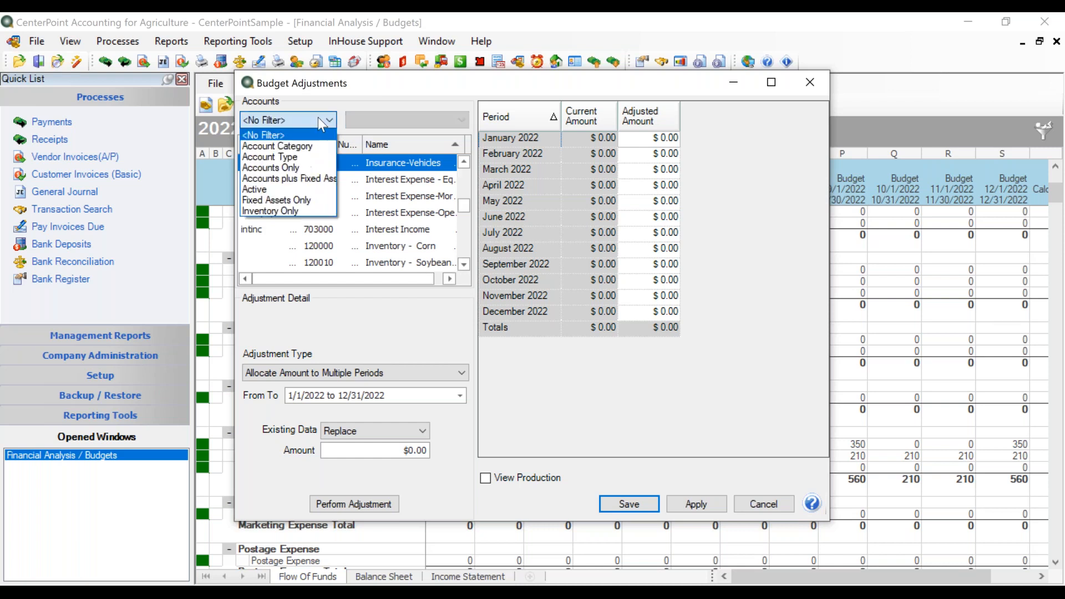
pyautogui.click(287, 145)
pyautogui.click(454, 119)
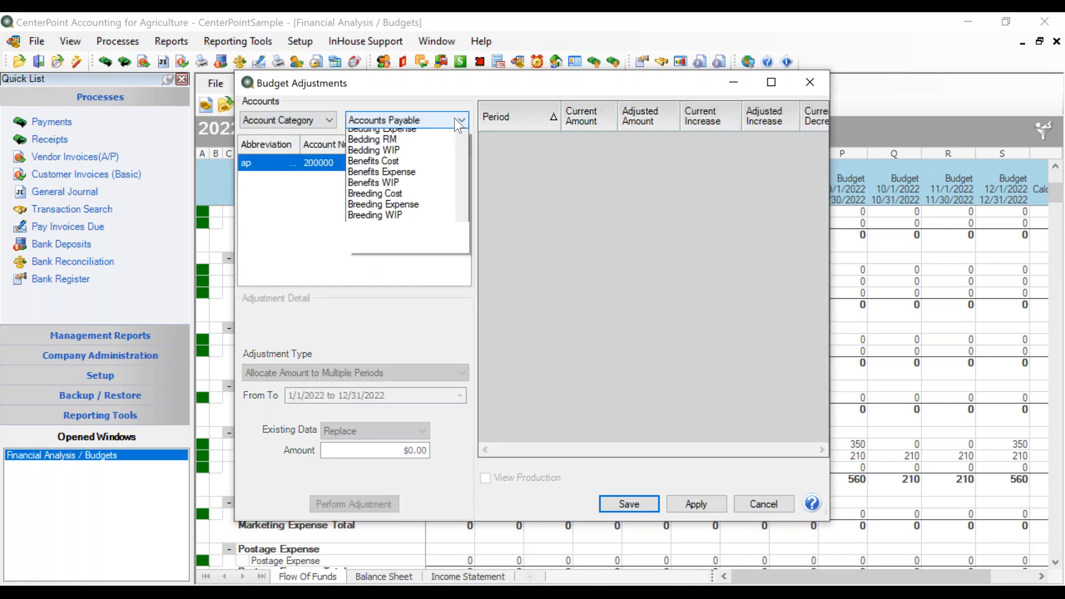
pyautogui.scroll(-5, 438, 378)
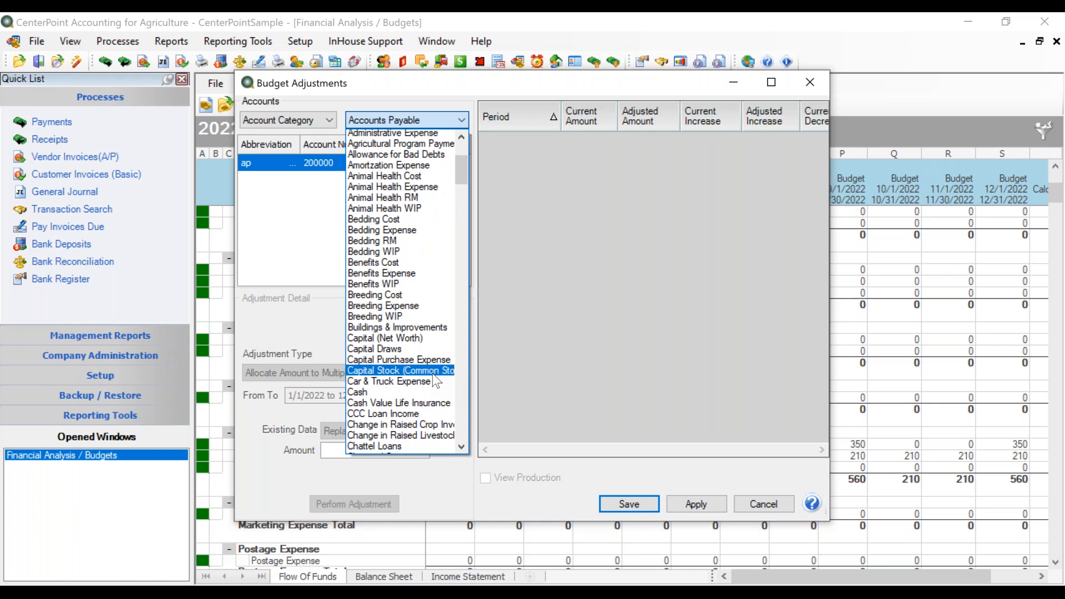
pyautogui.scroll(-12, 433, 375)
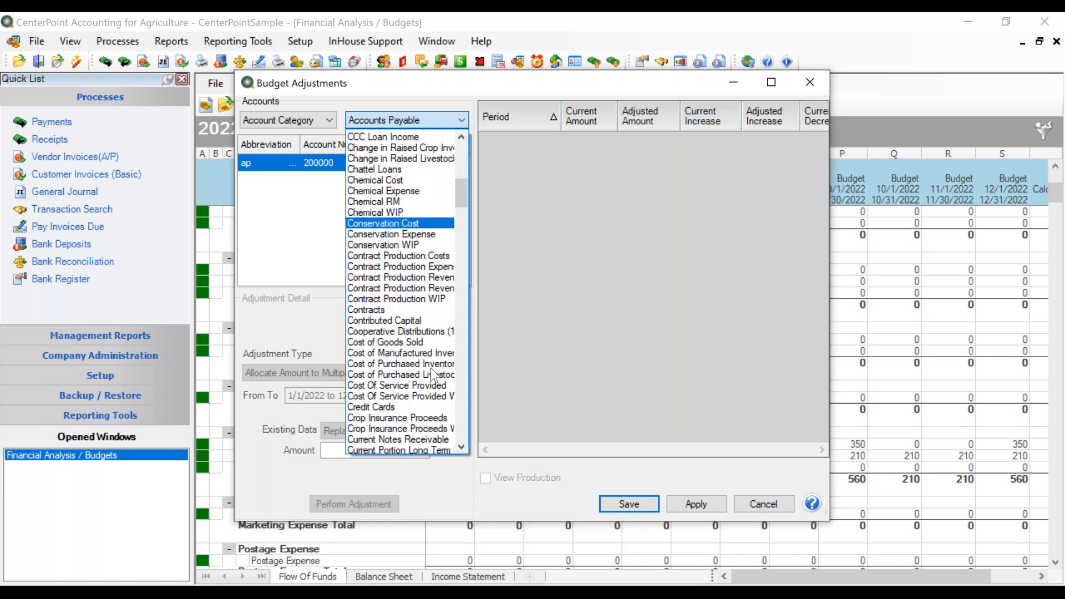
pyautogui.scroll(-10, 430, 367)
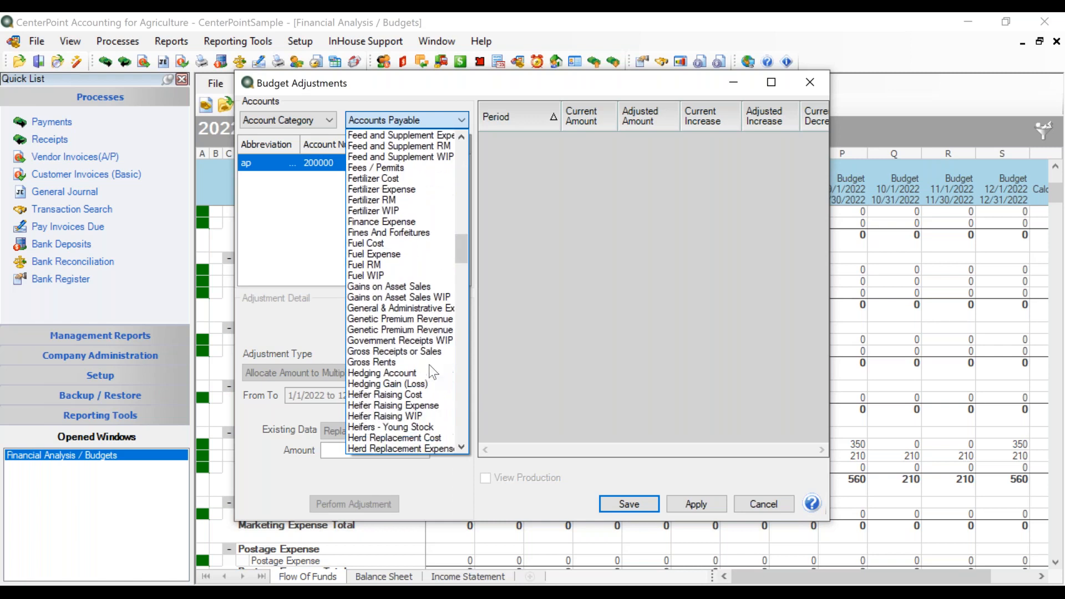
pyautogui.scroll(-3, 428, 364)
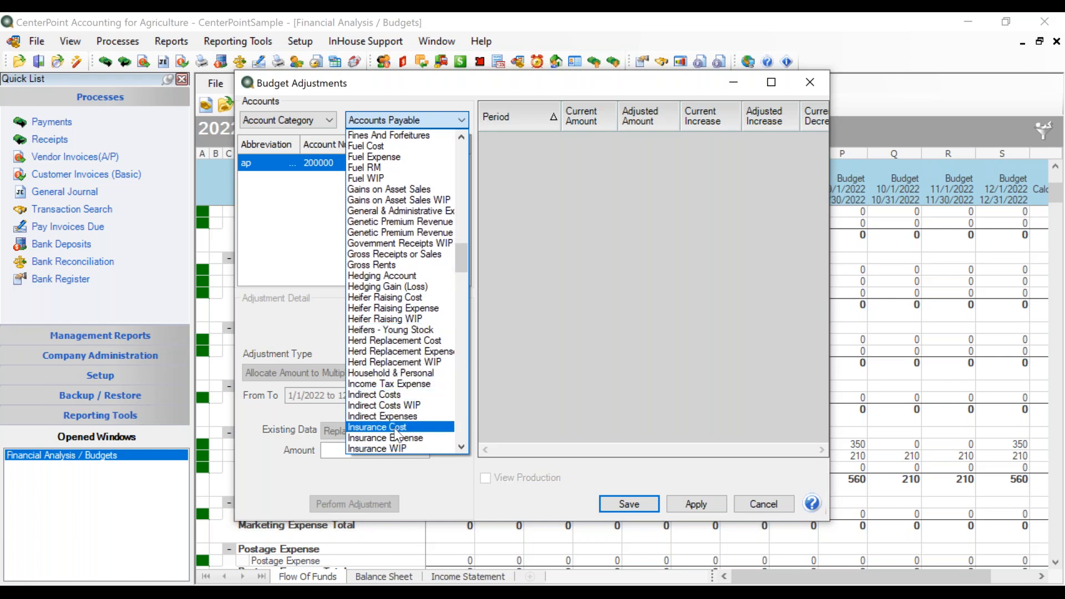
pyautogui.click(401, 438)
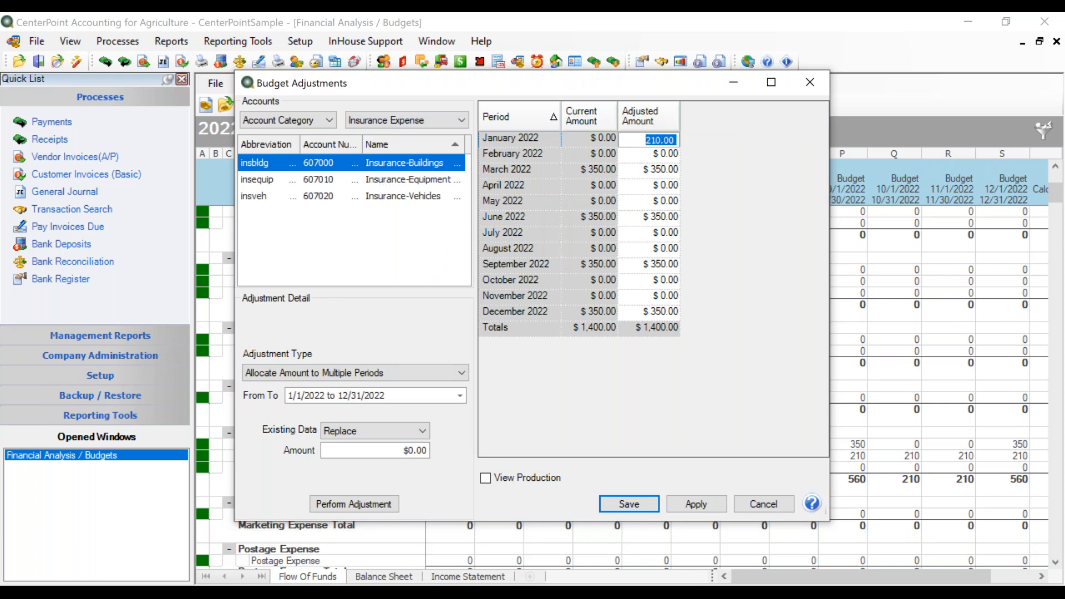
# Step: For the Insurance-Vehicles account, set the adjustment type to Assign Amount to Multiple Periods, covering January 2022 to December 2022
pyautogui.click(380, 180)
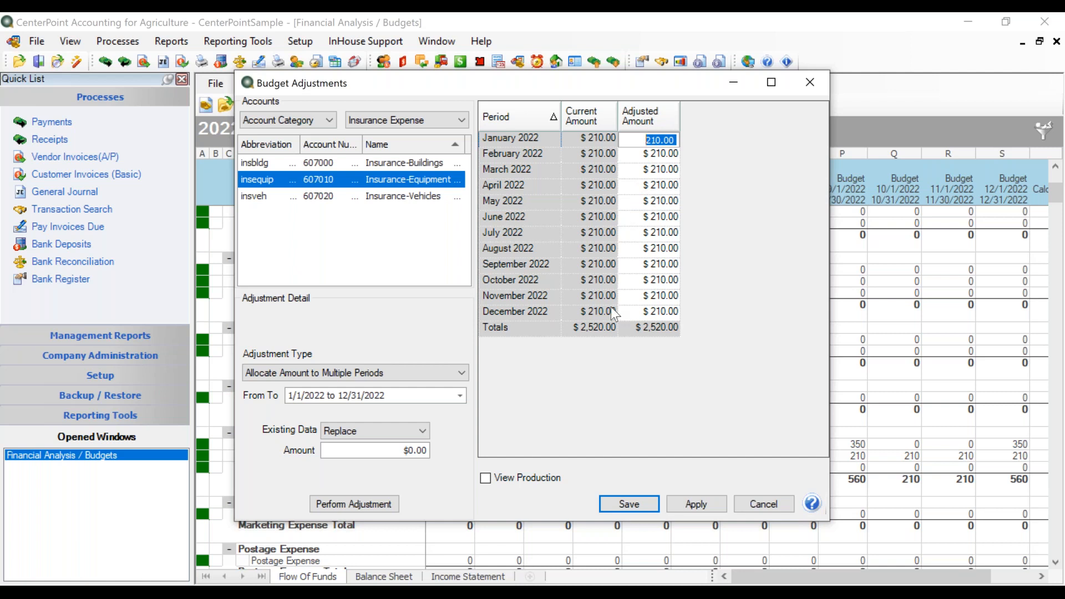
pyautogui.click(395, 197)
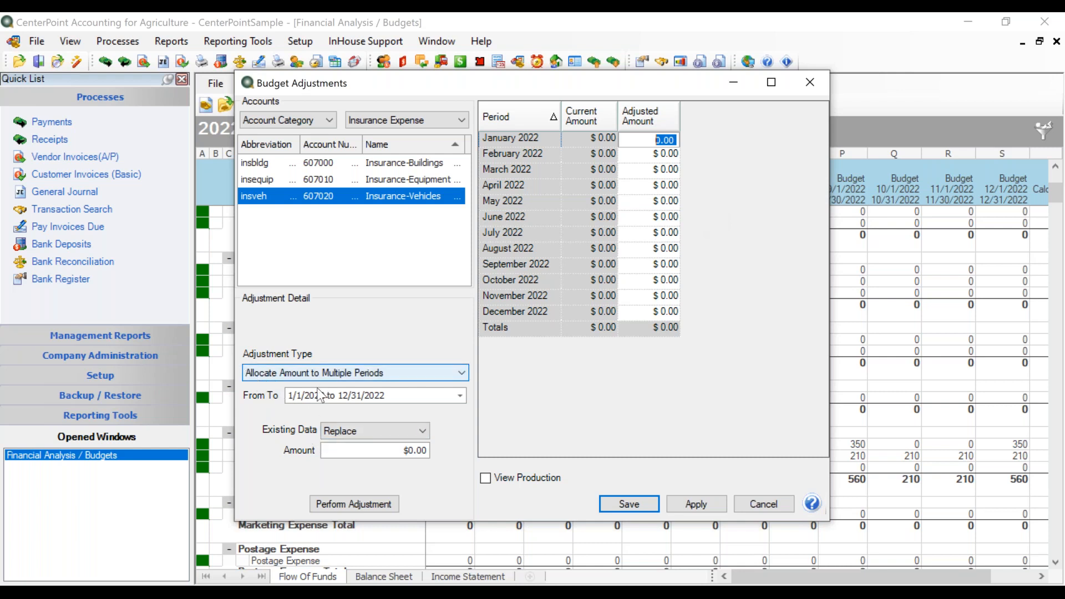
pyautogui.click(443, 376)
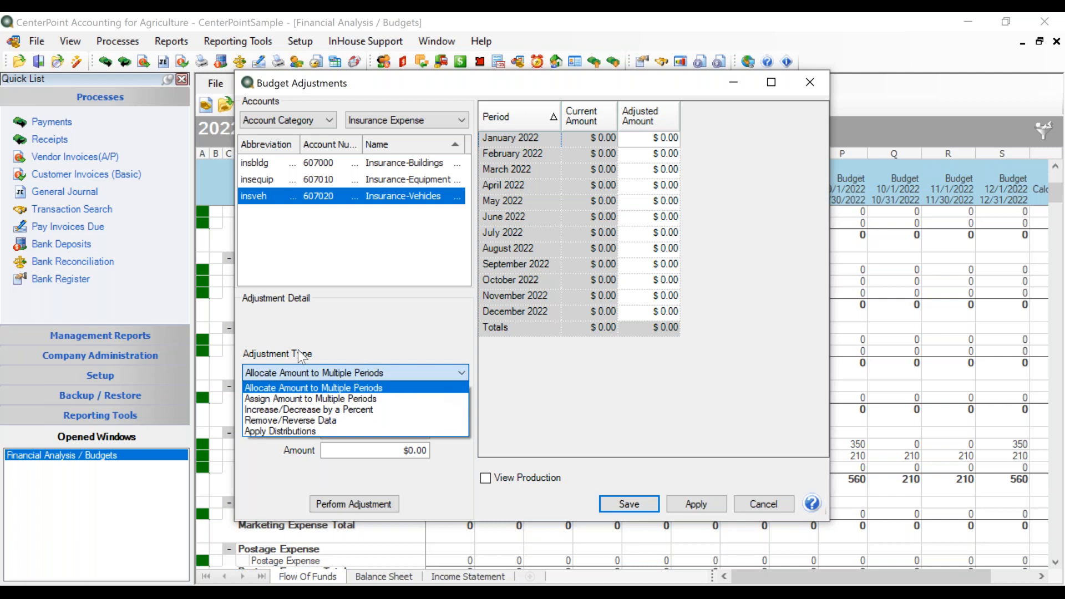
pyautogui.click(266, 399)
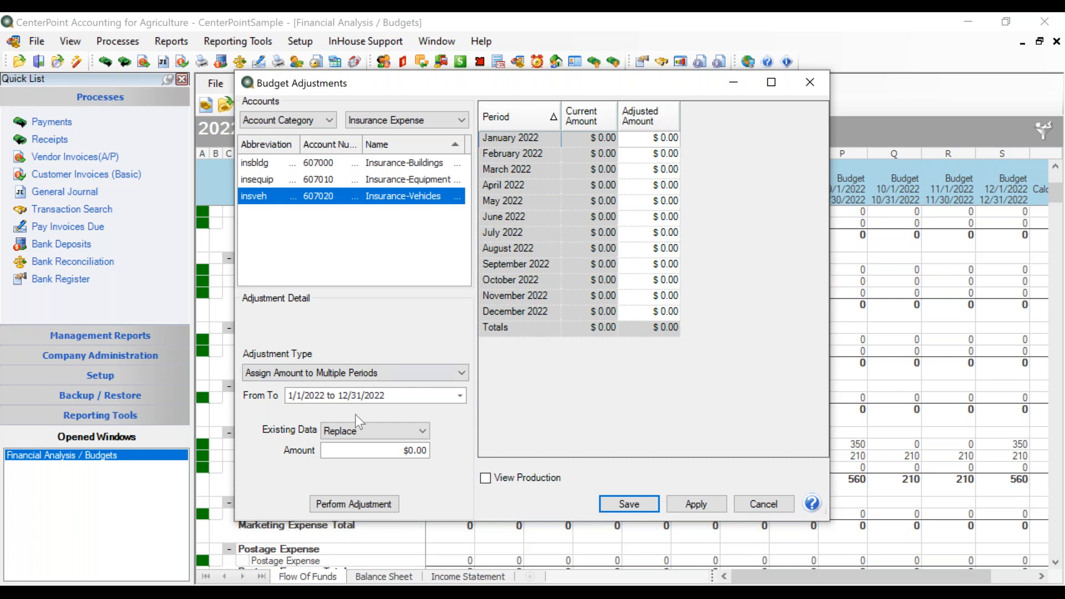
pyautogui.click(394, 398)
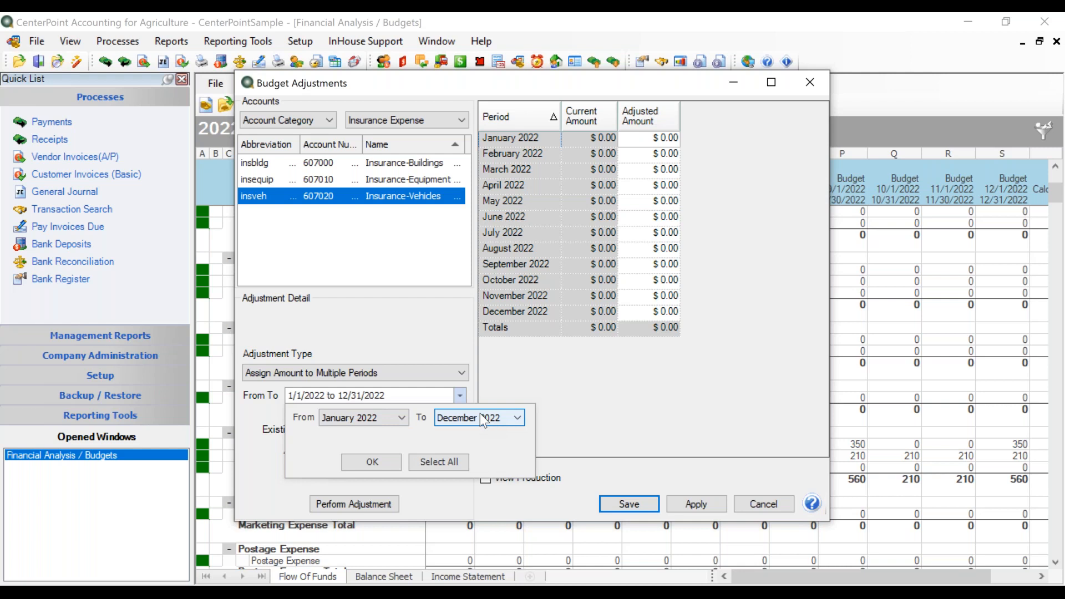
pyautogui.click(380, 461)
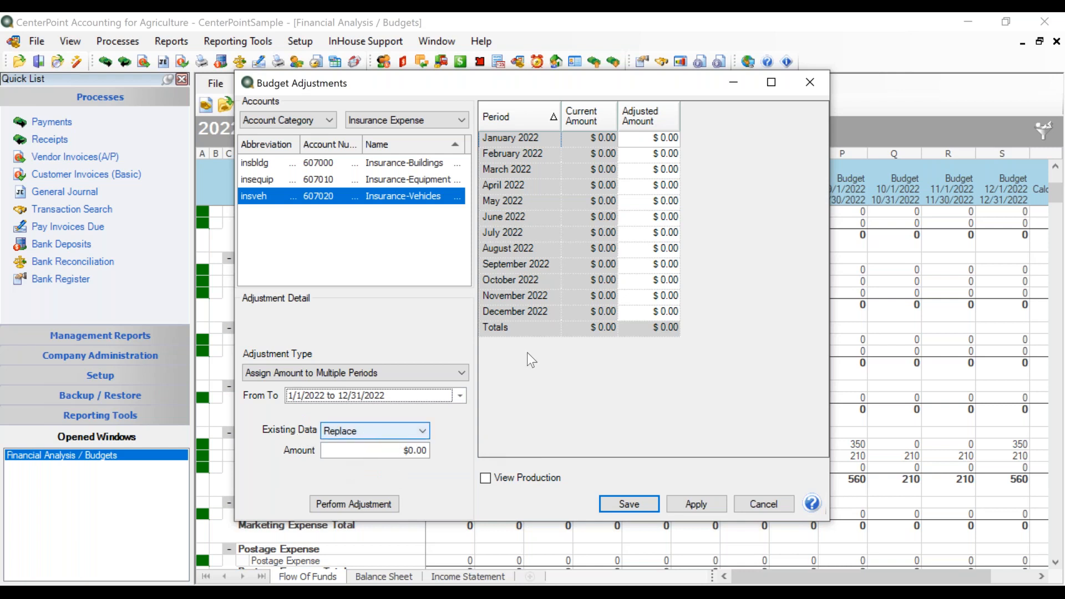
# Step: Perform the adjustment with existing data set to Replace and an amount of $200 for each period
pyautogui.click(353, 430)
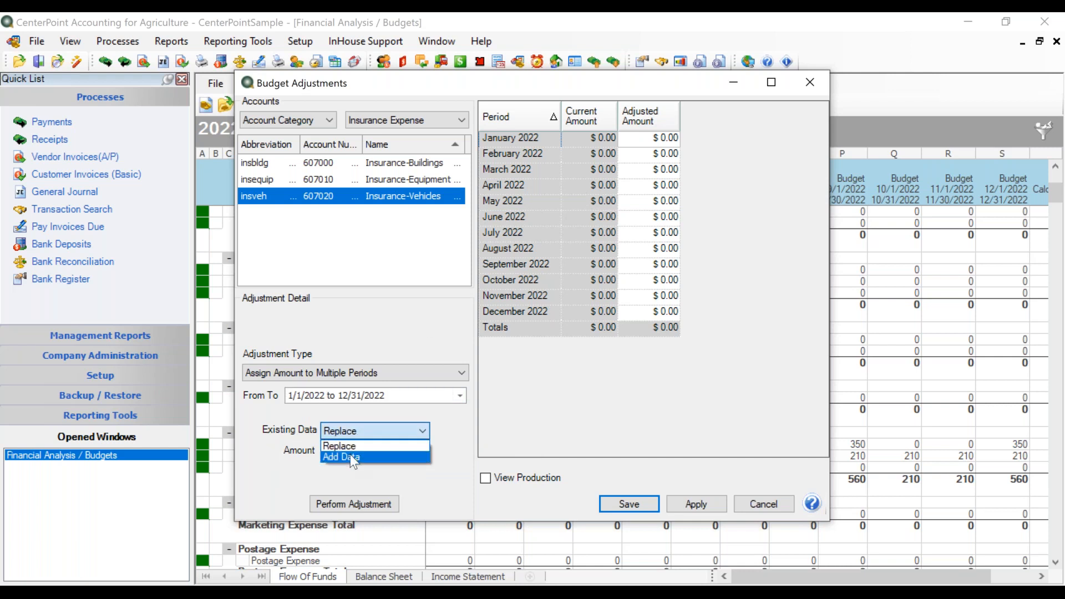
pyautogui.click(362, 443)
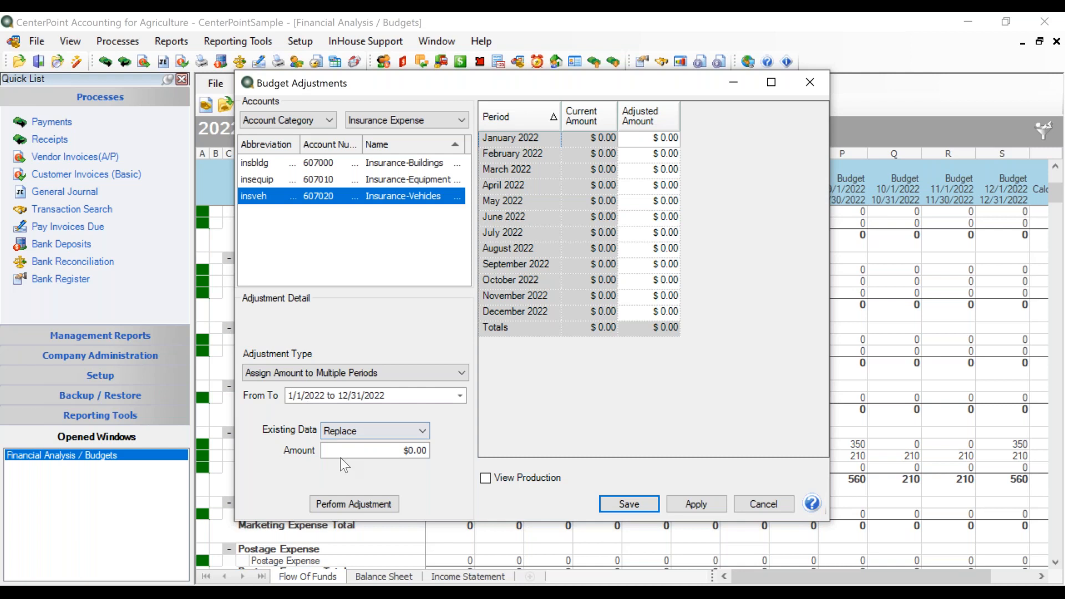
pyautogui.click(342, 449)
pyautogui.write('200')
pyautogui.press('Tab')
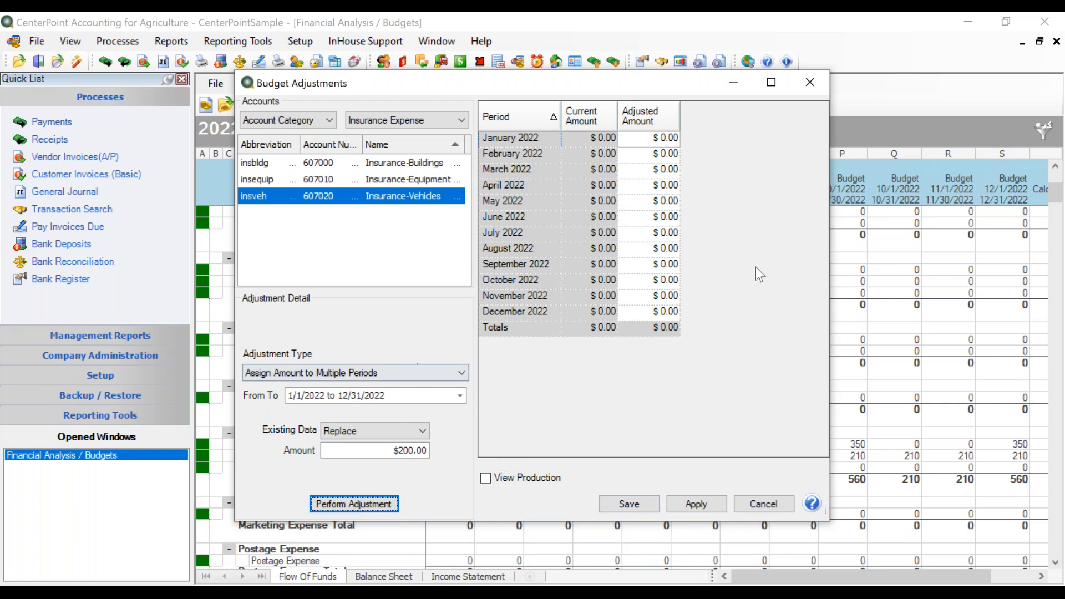
pyautogui.click(335, 504)
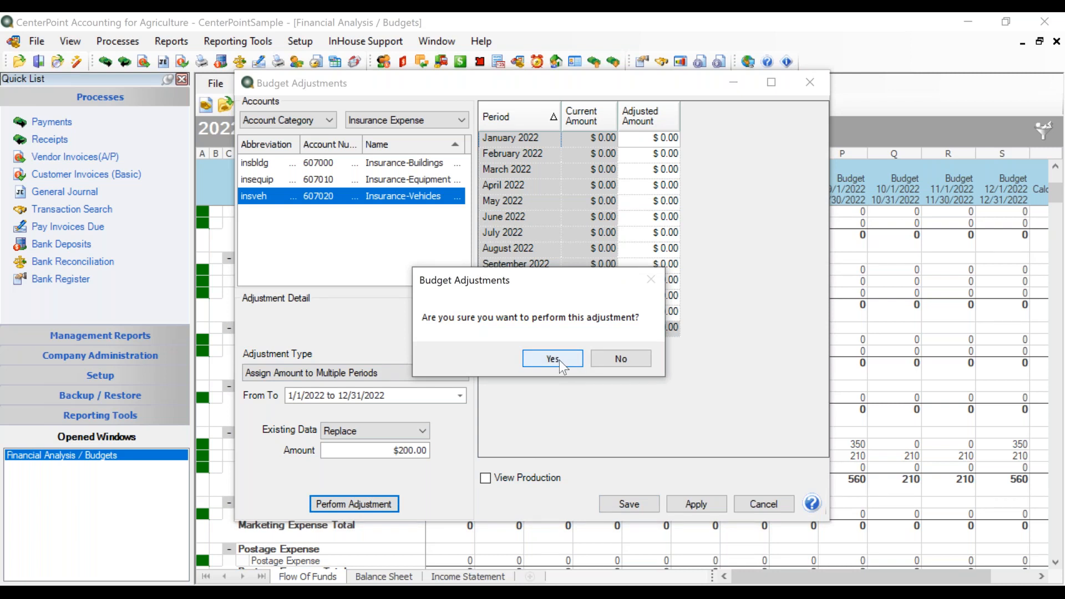
pyautogui.click(553, 359)
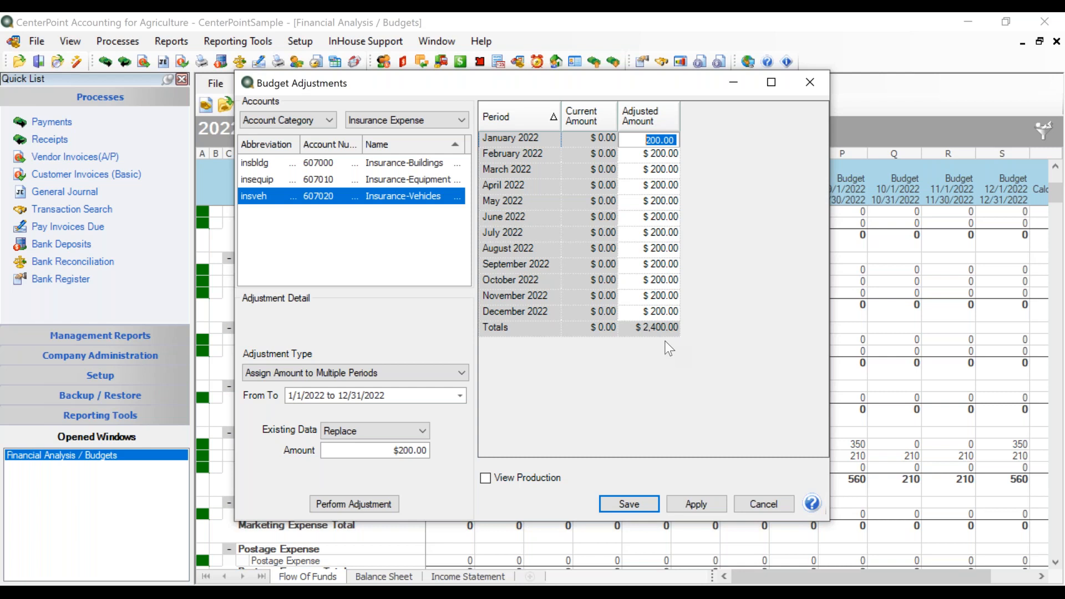
# Step: Override the December 2022 adjusted amount for Insurance-Vehicles with 201
pyautogui.click(651, 314)
pyautogui.write('201')
pyautogui.press('Tab')
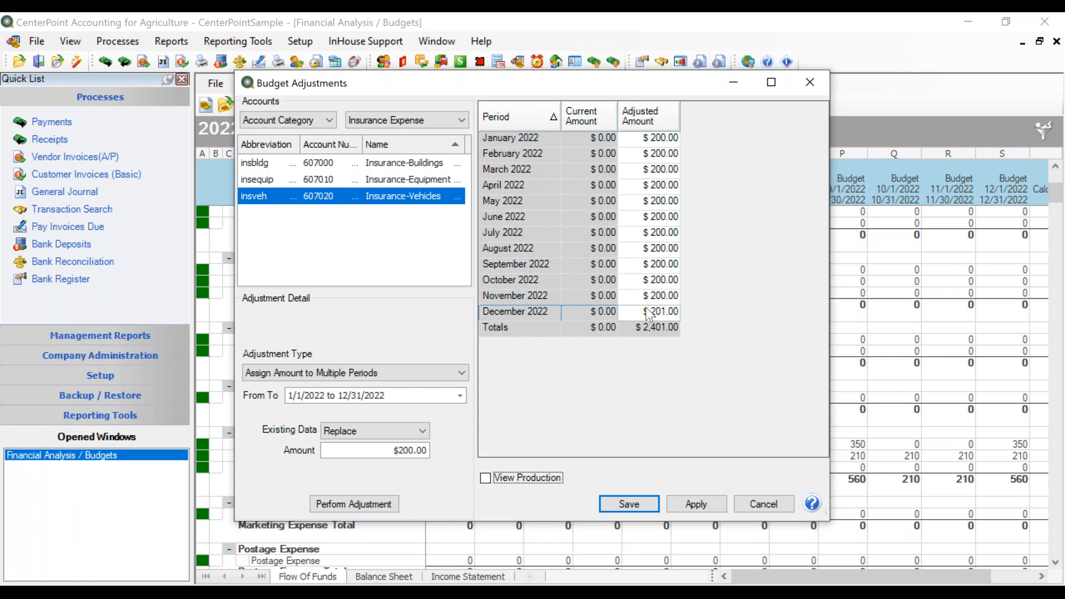
# Step: Set the December 2022 adjusted amount back to 200, and apply and save the Insurance-Vehicles adjustment
pyautogui.click(665, 315)
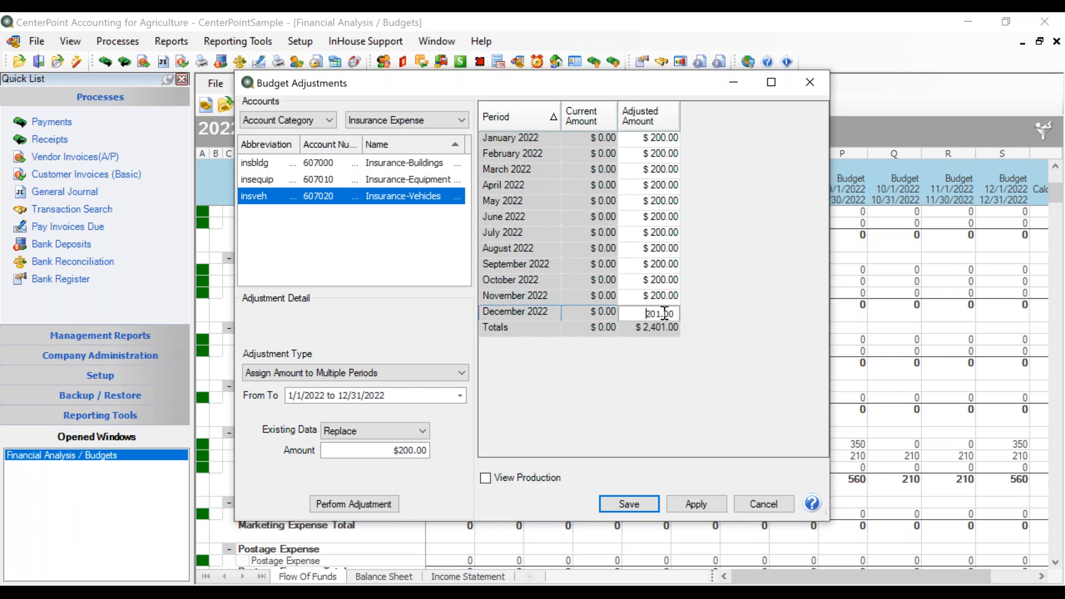
pyautogui.moveTo(632, 316); pyautogui.dragTo(750, 327)
pyautogui.write('200')
pyautogui.press('Tab')
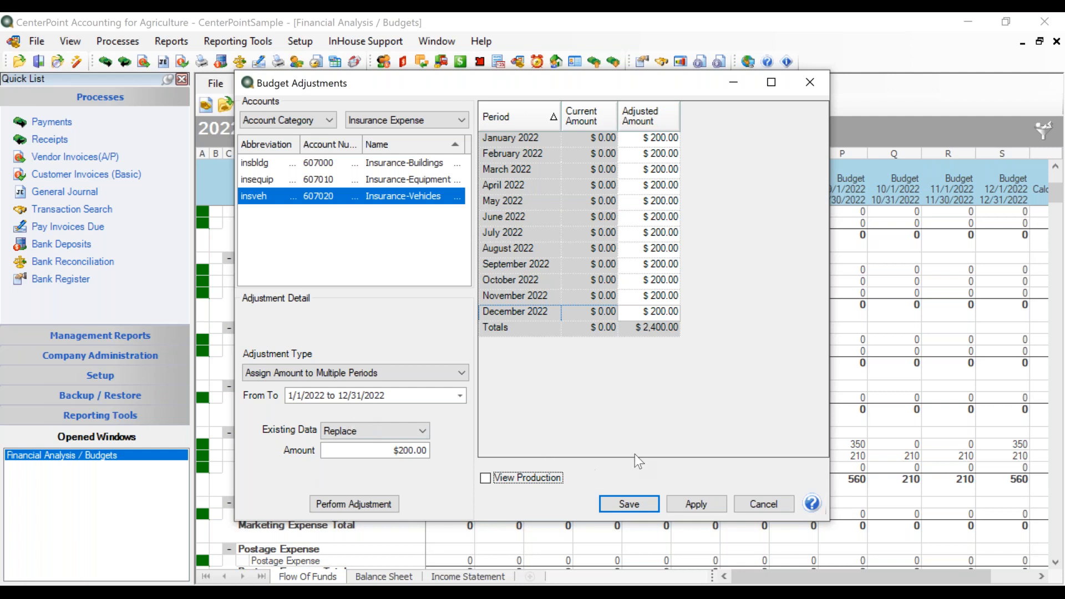
pyautogui.click(699, 506)
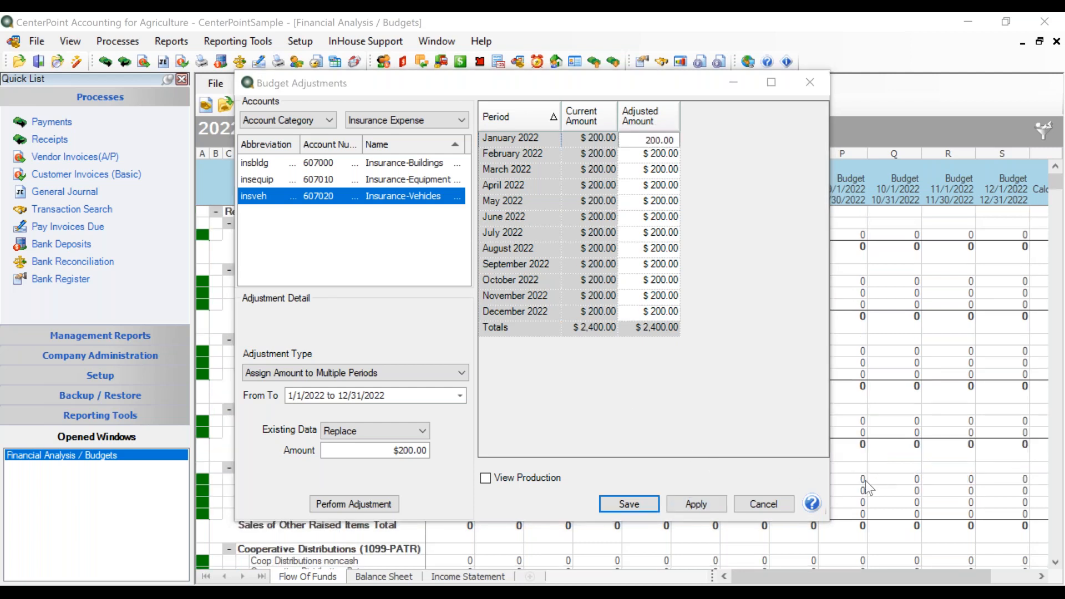
pyautogui.click(640, 505)
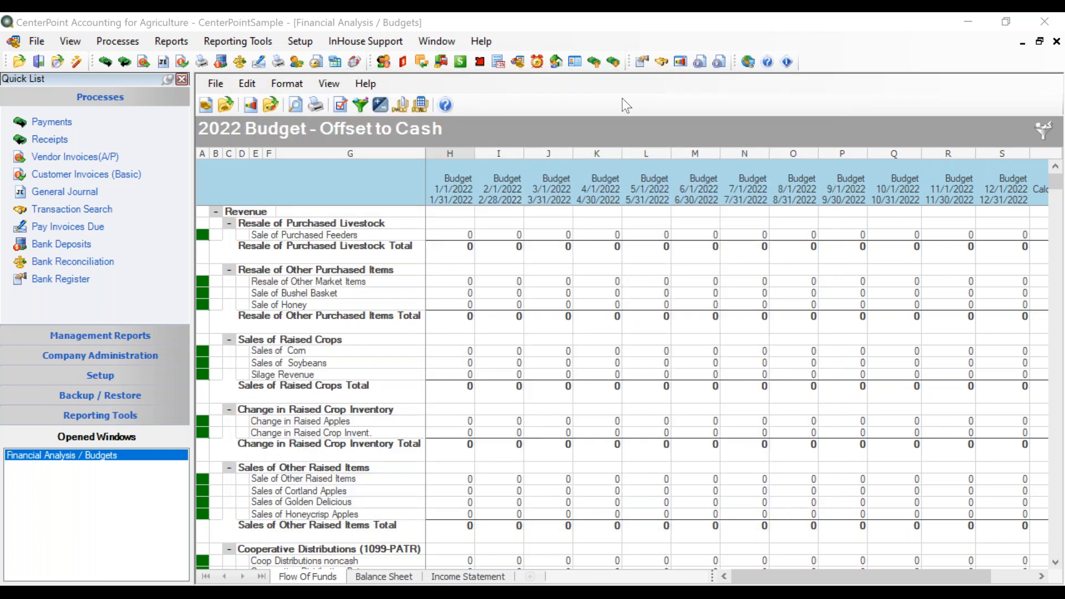
# Step: Collapse Revenue and Cost Of Goods Sold in Flow Of Funds and review the Insurance Expense amounts through the Calculated Total column
pyautogui.click(214, 211)
pyautogui.click(216, 222)
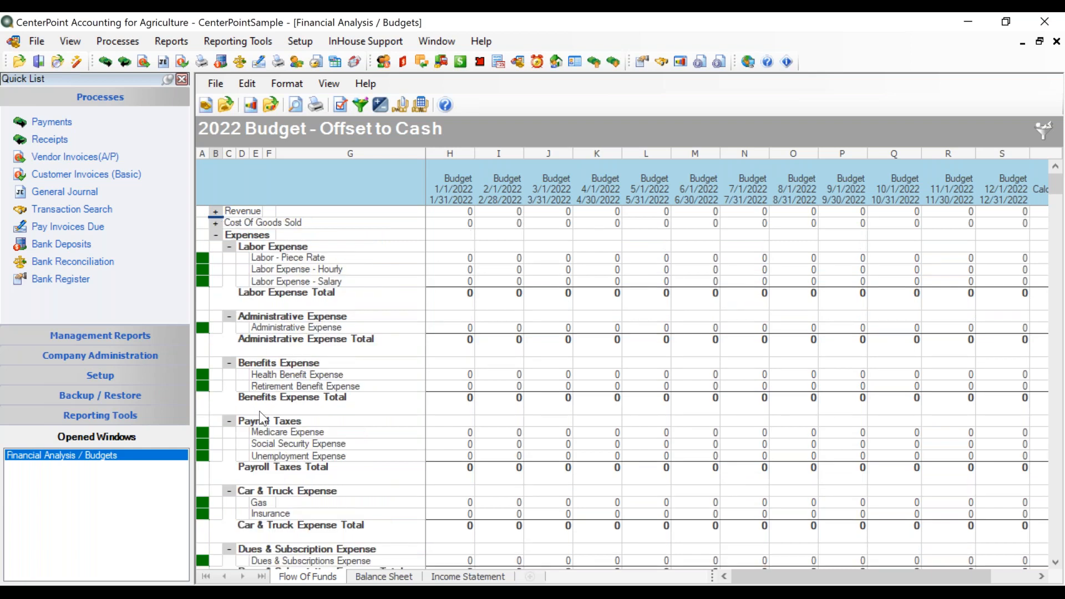
pyautogui.scroll(-7, 259, 411)
pyautogui.scroll(-4, 278, 408)
pyautogui.scroll(1, 489, 346)
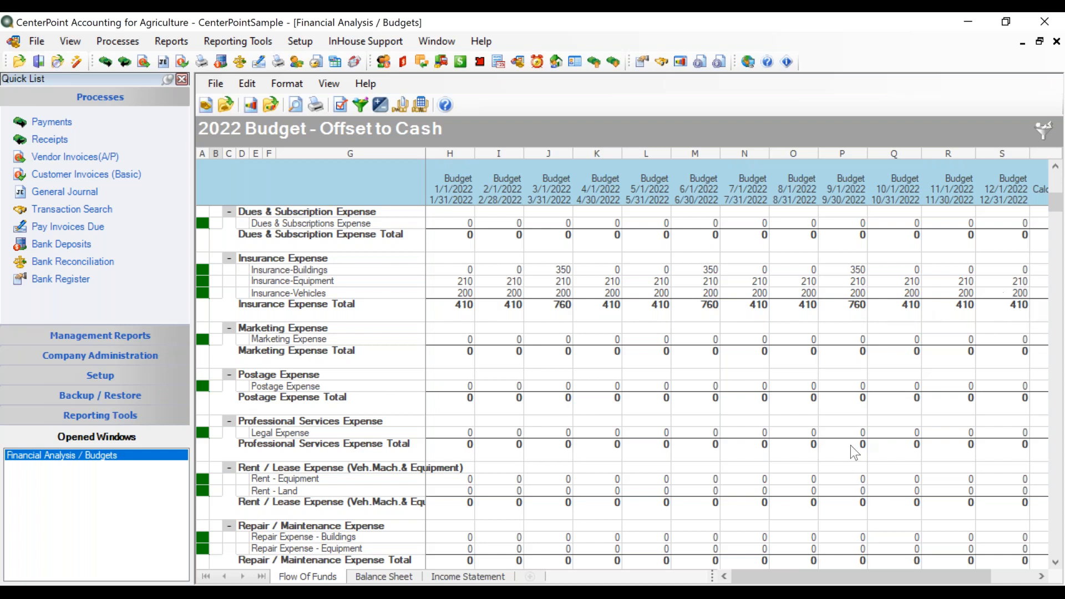
pyautogui.hscroll(1, 897, 535)
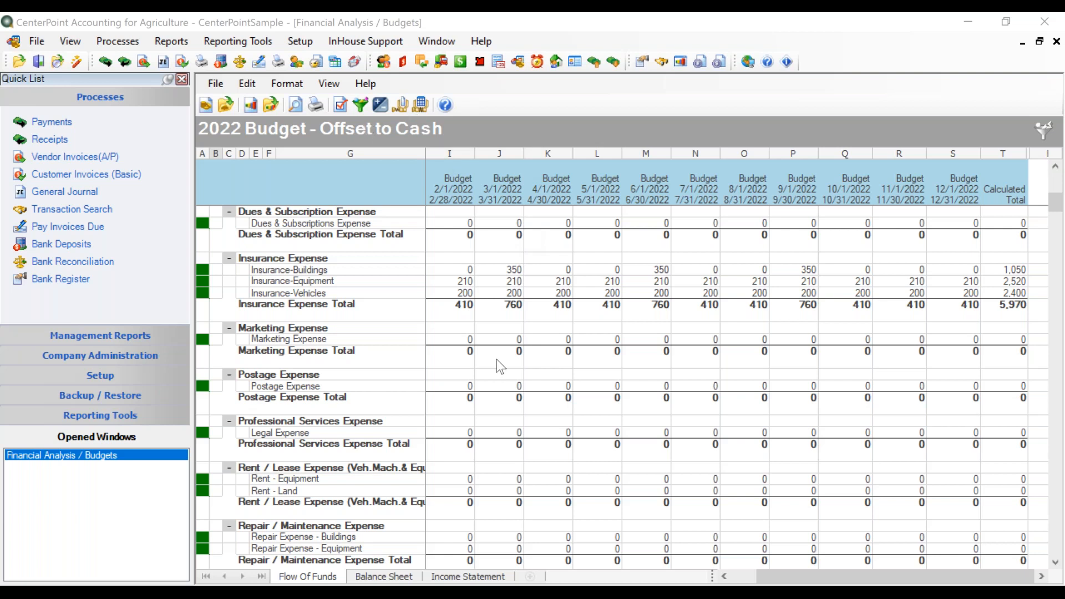
# Step: Examine the First National Bank cash amounts under Assets in Flow Of Funds and on the Balance Sheet
pyautogui.scroll(-10, 499, 364)
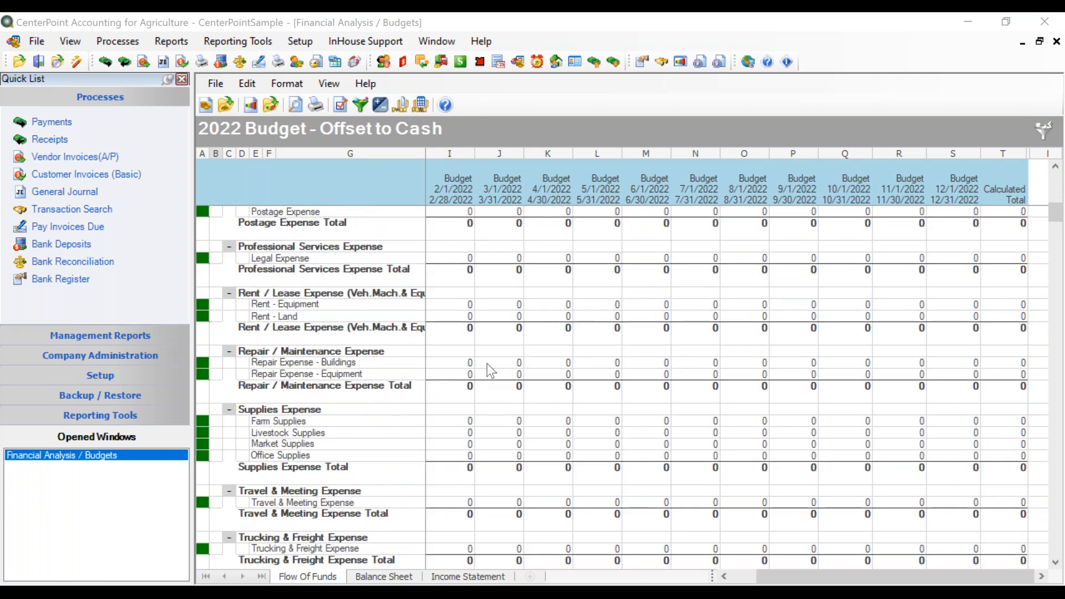
pyautogui.scroll(-15, 490, 371)
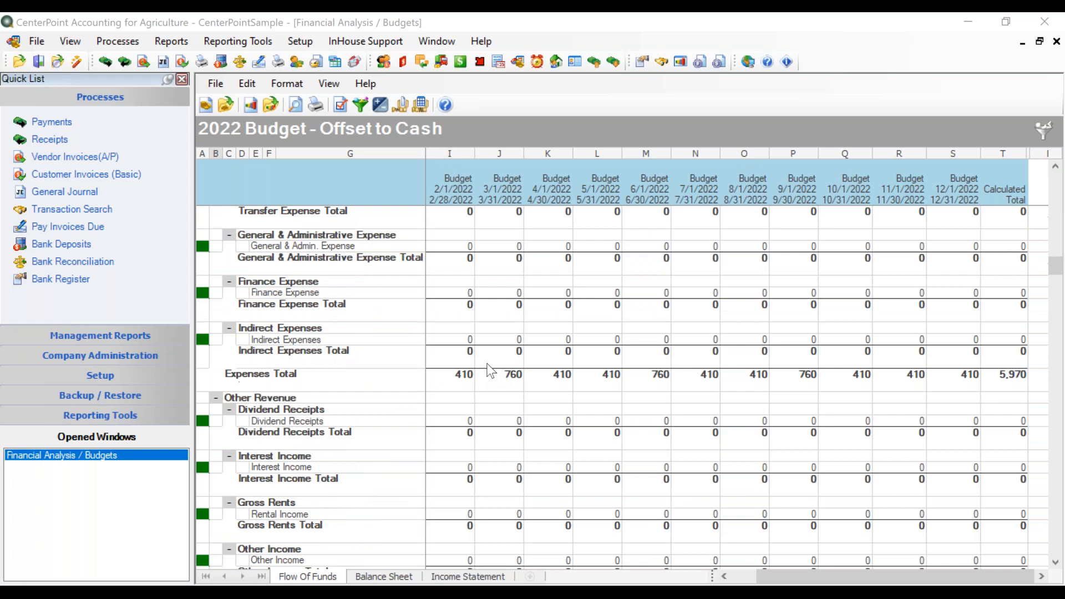
pyautogui.scroll(-7, 491, 371)
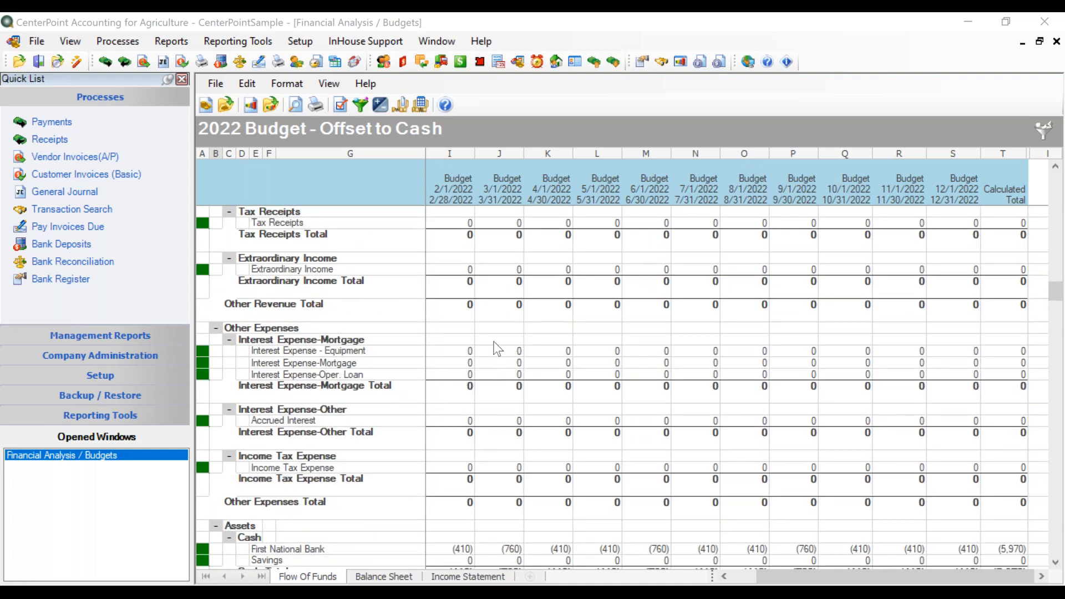
pyautogui.scroll(-4, 495, 349)
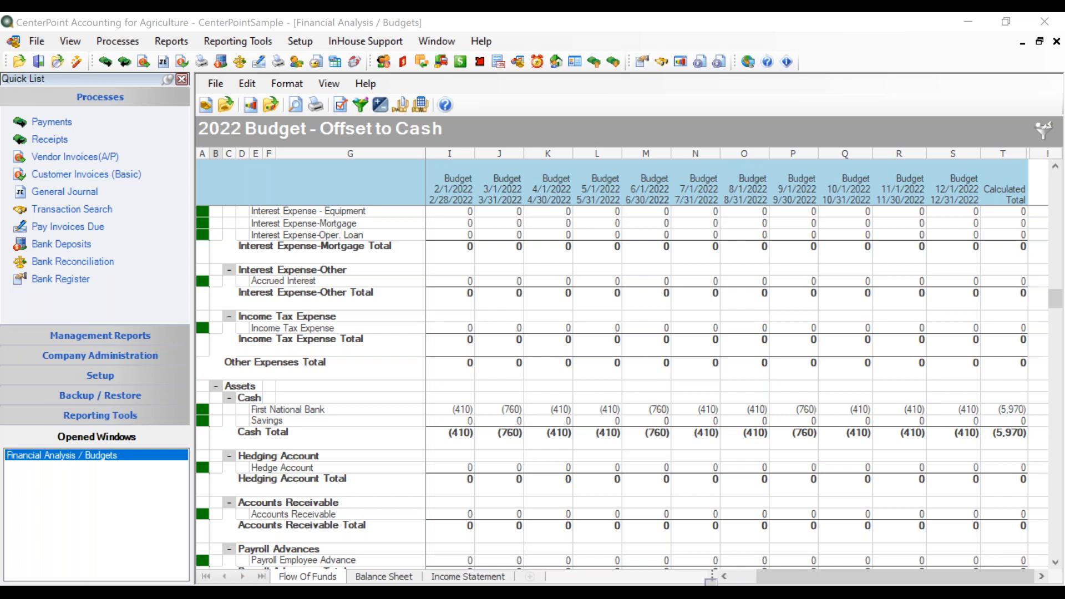
pyautogui.moveTo(776, 579); pyautogui.dragTo(730, 584)
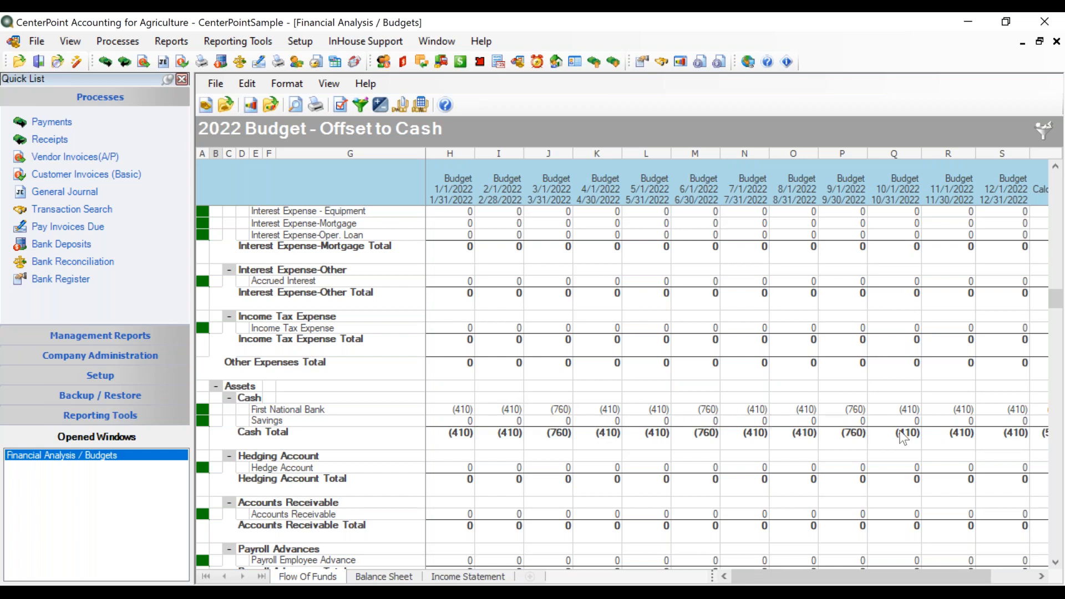
pyautogui.click(375, 578)
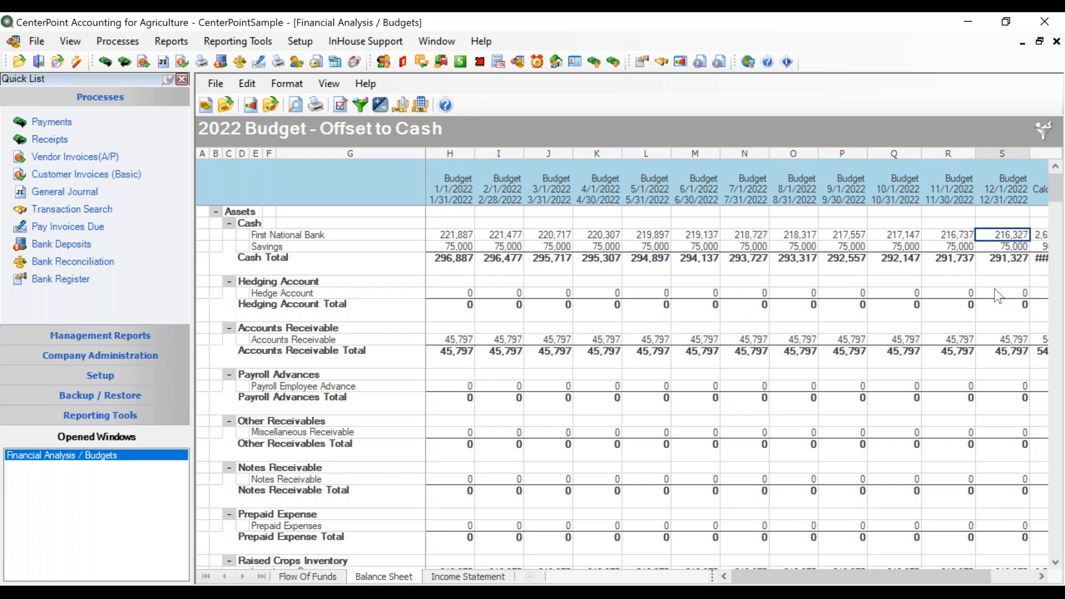
# Step: Show the Income Statement sheet with its Revenue and Cost Of Goods Sold sections collapsed
pyautogui.click(453, 577)
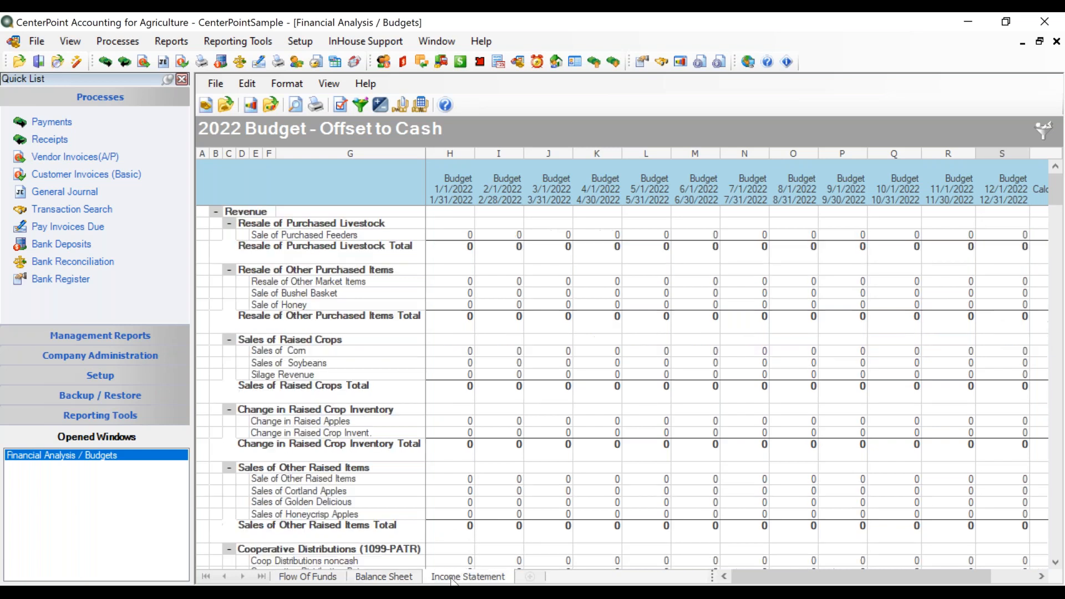
pyautogui.click(216, 212)
pyautogui.click(216, 224)
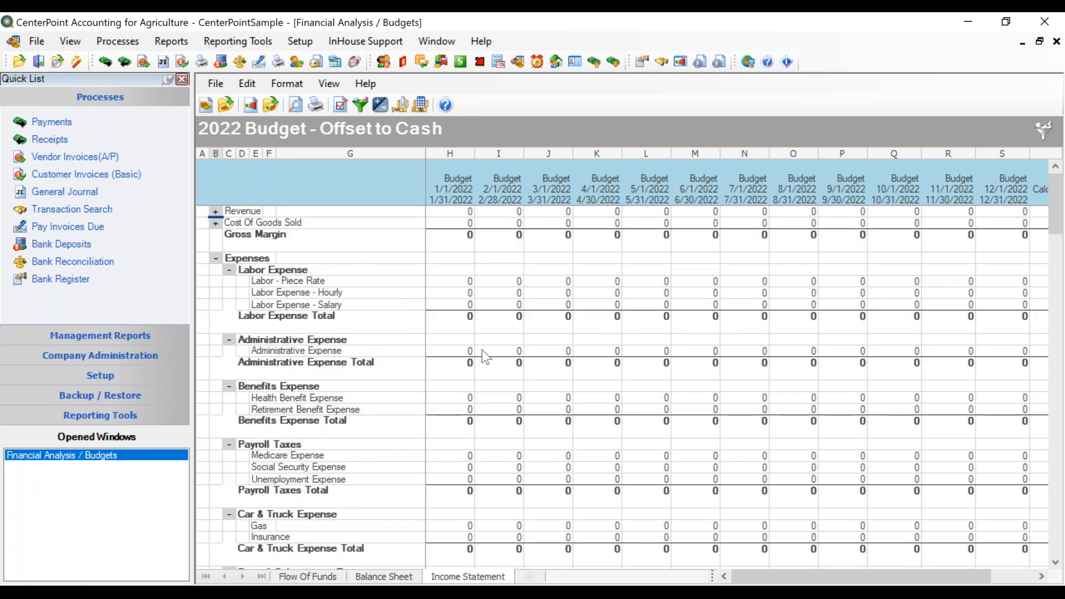
# Step: Examine the Insurance Expense section on the Income Statement of the offset-to-cash budget
pyautogui.scroll(-2, 612, 423)
pyautogui.scroll(-3, 612, 423)
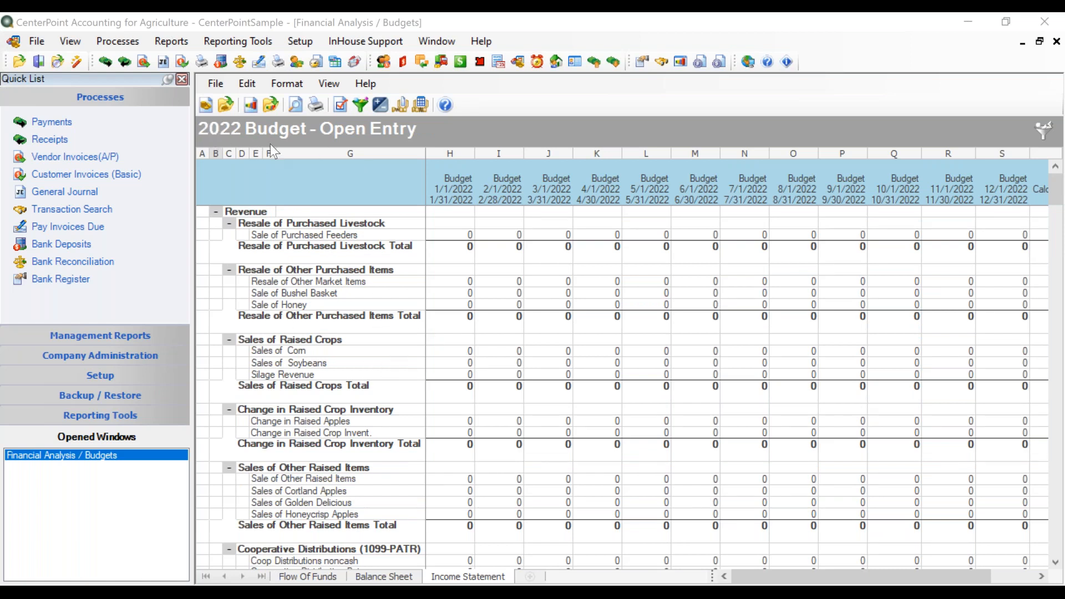
# Step: Check the default entry mode in the Open Entry budget's properties, and close them without changes
pyautogui.click(217, 84)
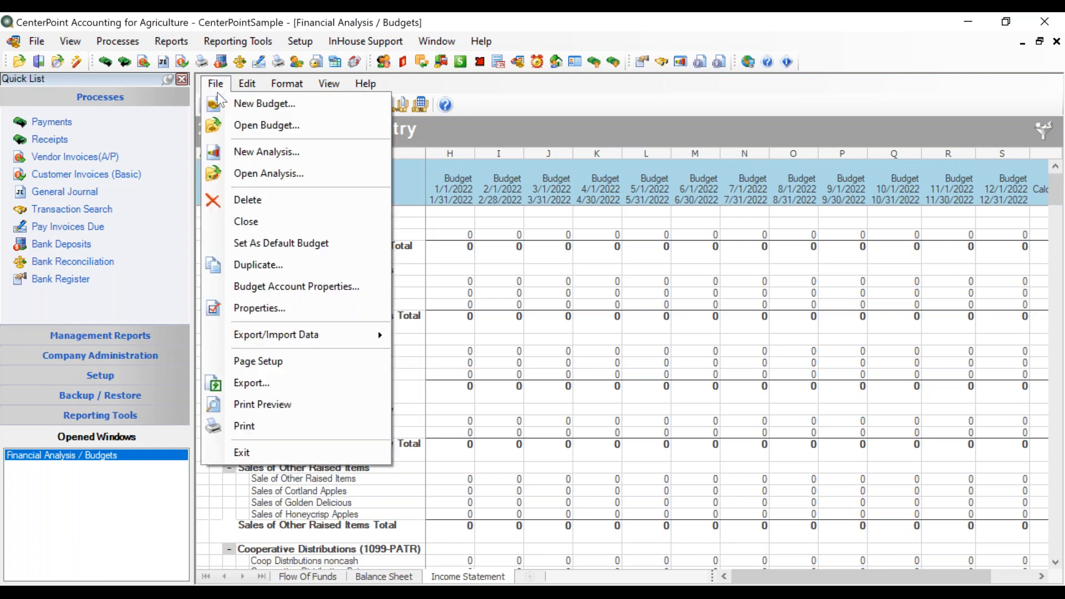
pyautogui.click(296, 312)
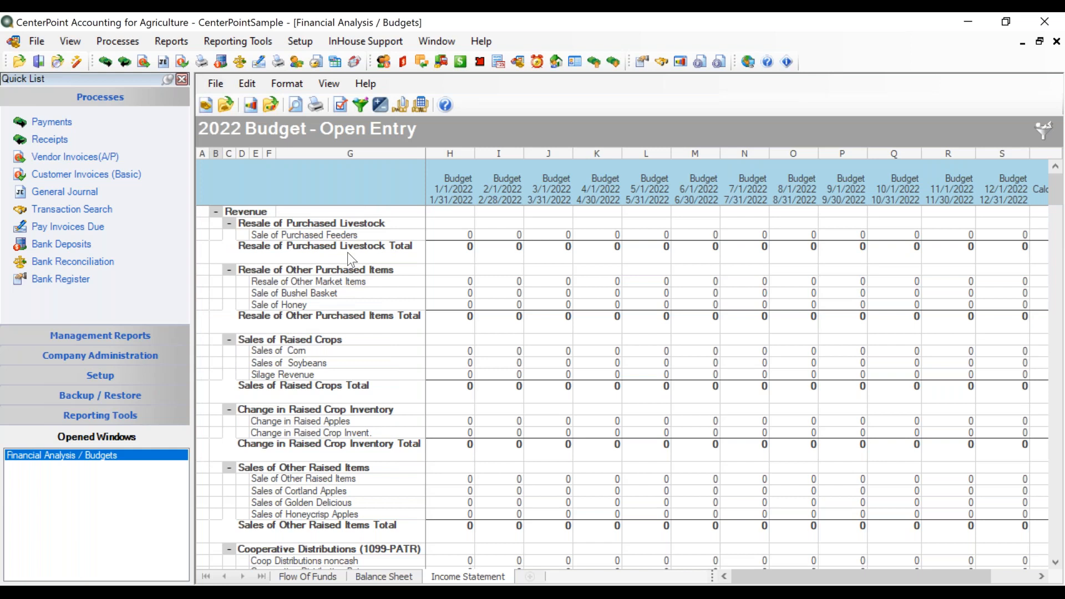
pyautogui.click(447, 118)
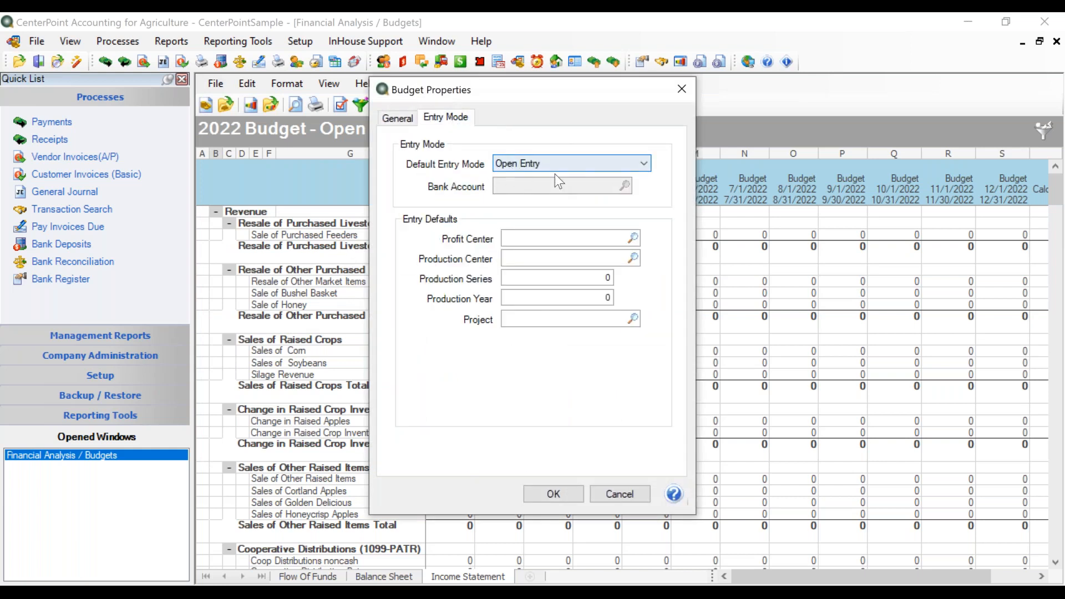
pyautogui.click(639, 495)
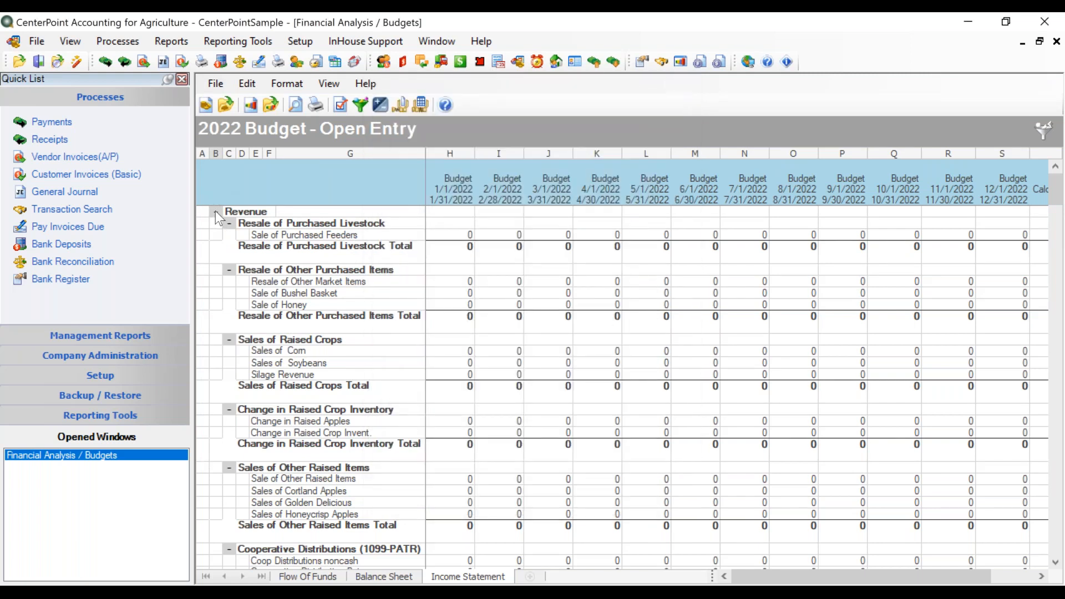
# Step: Collapse Revenue and Cost Of Goods Sold on the Income Statement and inspect the January 2022 Insurance-Equipment cell
pyautogui.click(216, 212)
pyautogui.click(217, 224)
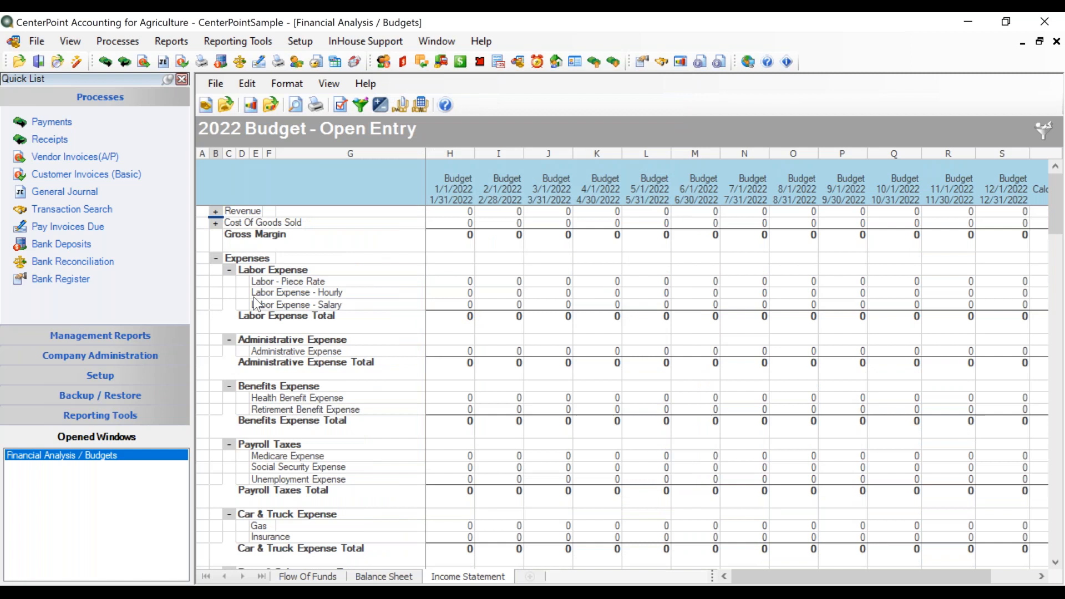
pyautogui.scroll(-4, 333, 419)
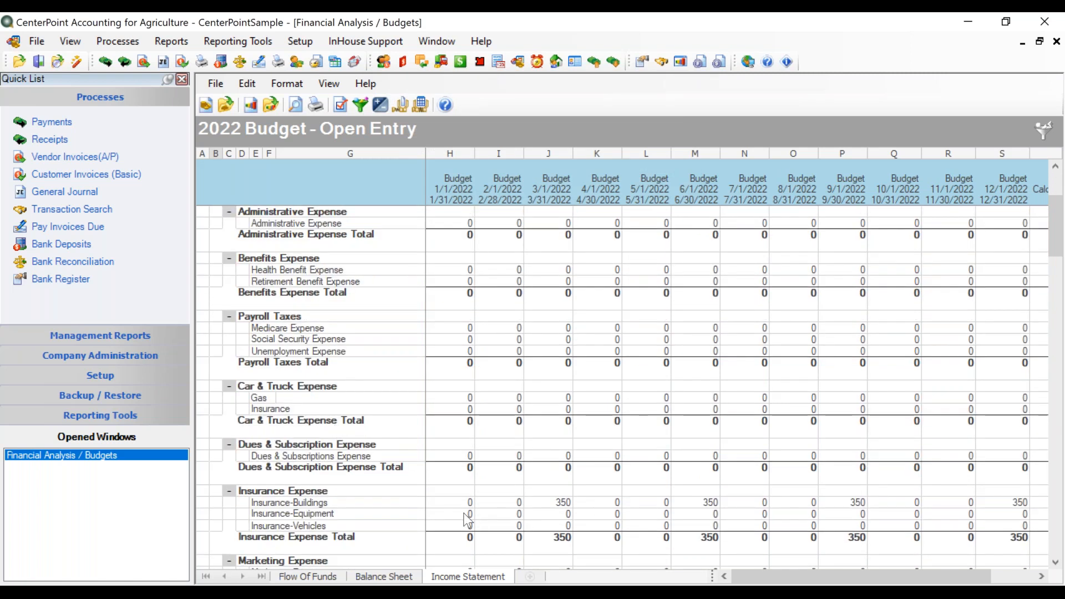
pyautogui.click(468, 516)
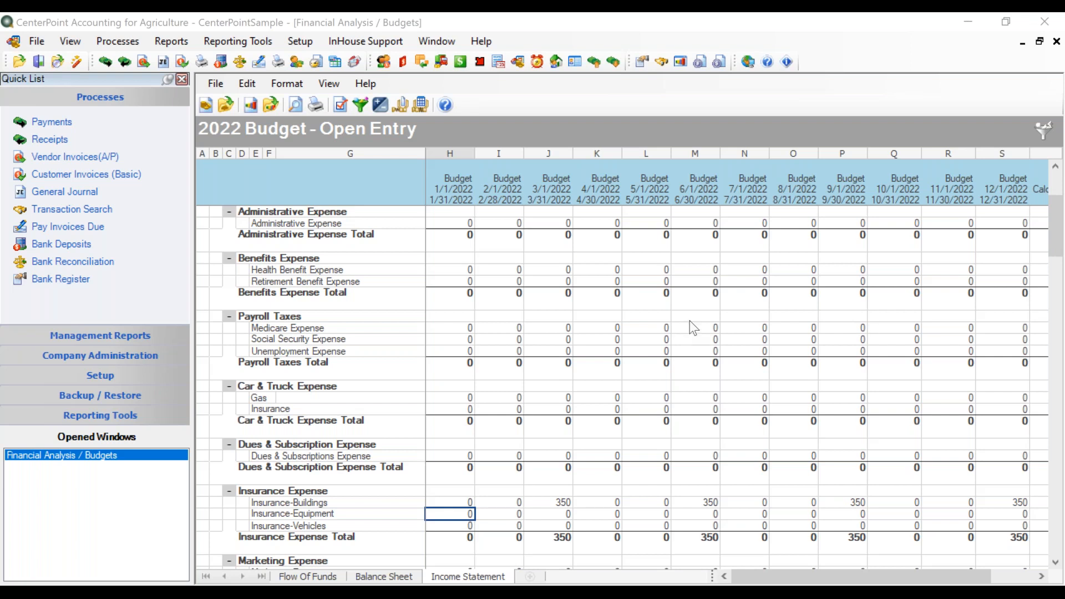
# Step: Bring up the Insurance Expense section in Flow Of Funds with Revenue and Cost Of Goods Sold collapsed
pyautogui.click(309, 578)
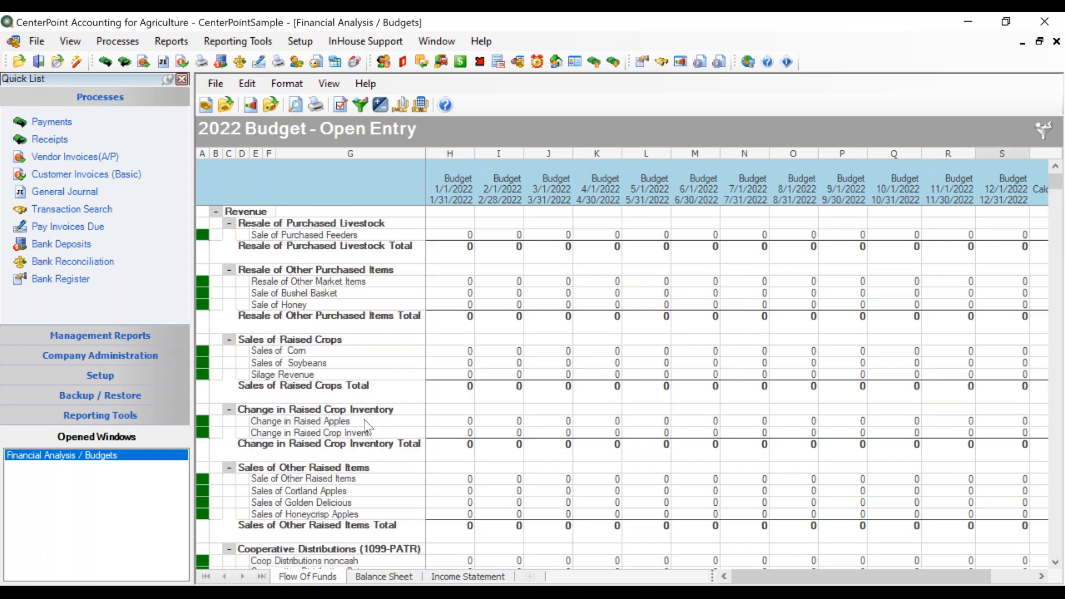
pyautogui.click(215, 211)
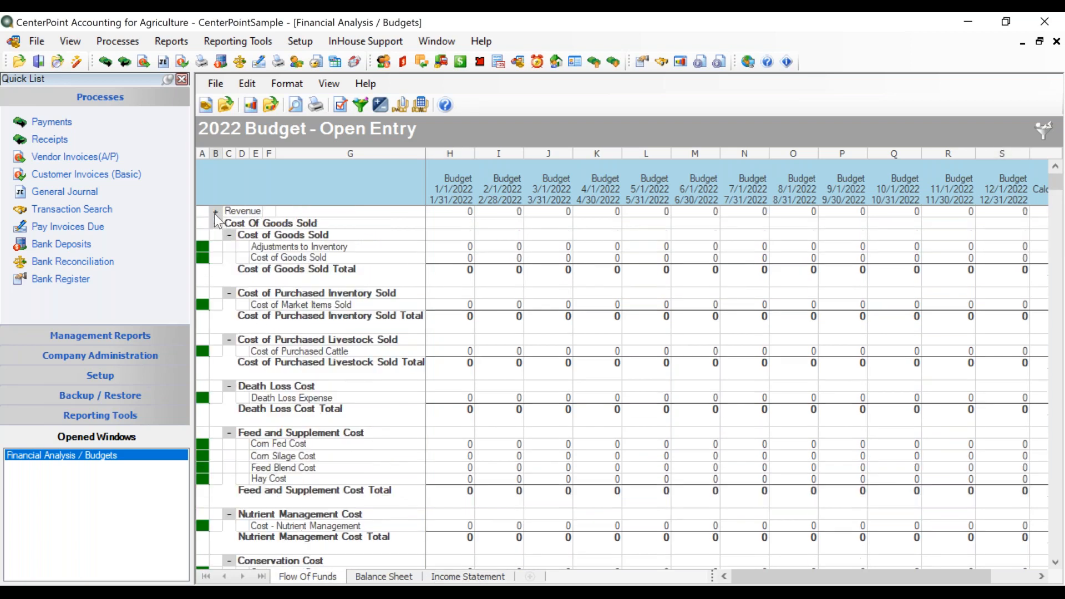
pyautogui.click(216, 226)
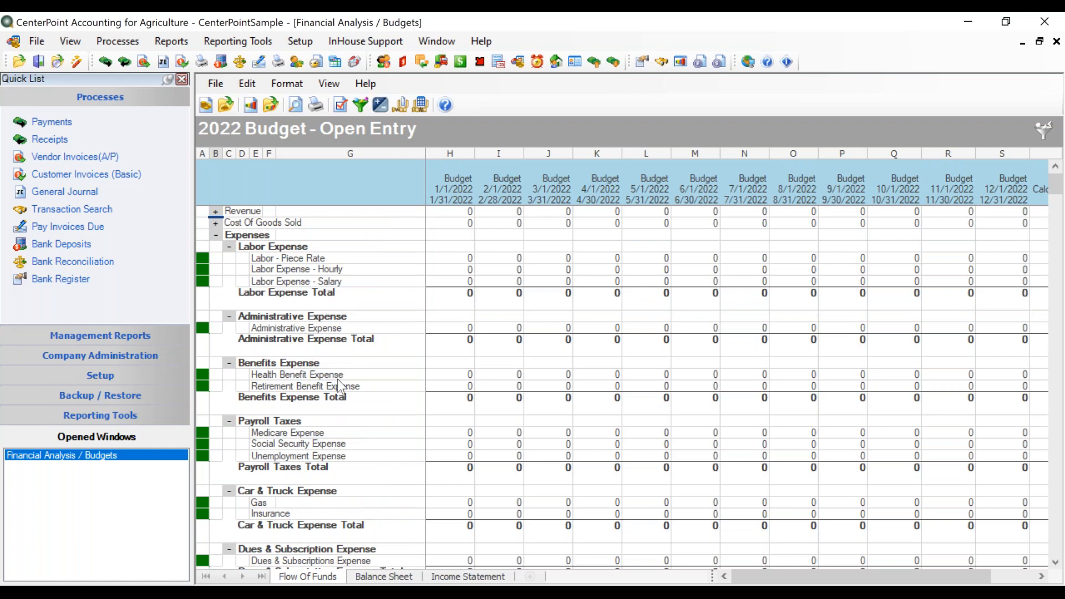
pyautogui.scroll(-2, 341, 383)
pyautogui.scroll(-4, 344, 385)
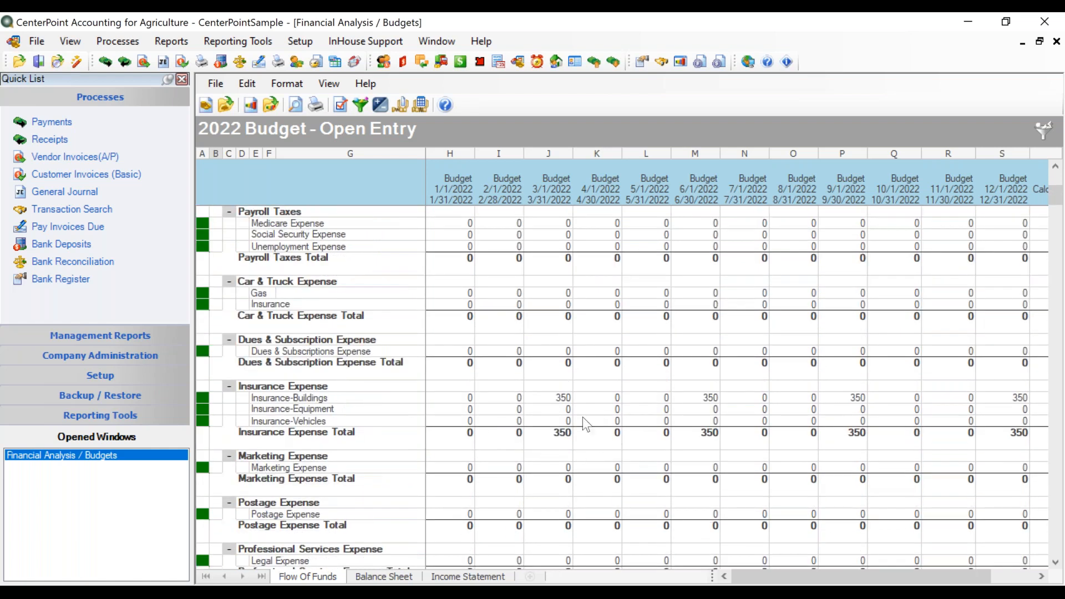
# Step: Set the January 2022 Insurance-Equipment budget to 210 in Flow Of Funds
pyautogui.click(463, 409)
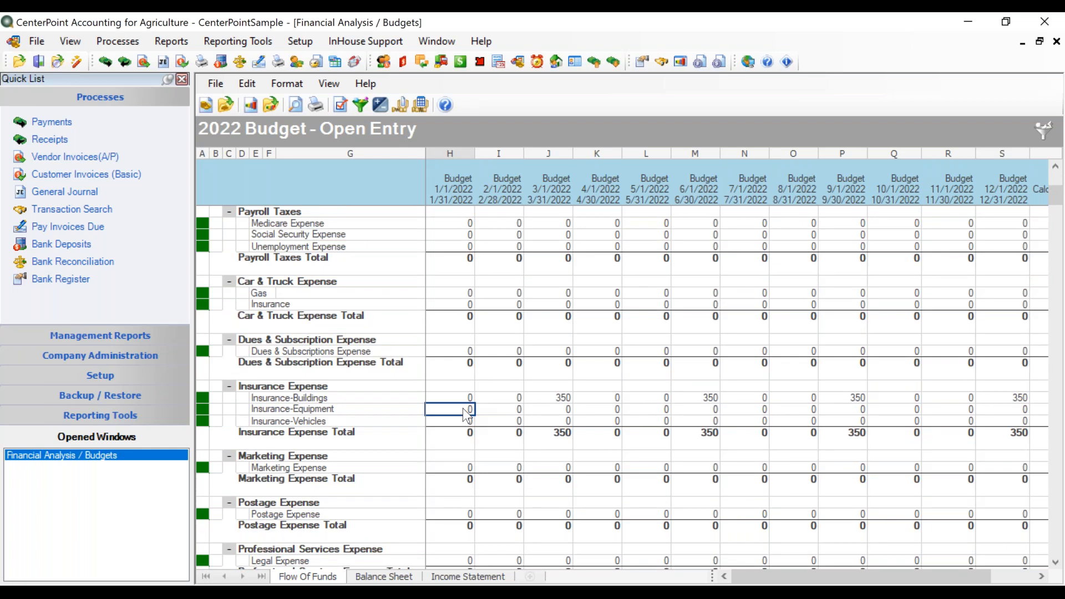
pyautogui.write('210')
pyautogui.press('Return')
# Step: Copy the January Insurance-Equipment amount into February through December 2022
pyautogui.click(461, 409)
pyautogui.click(247, 83)
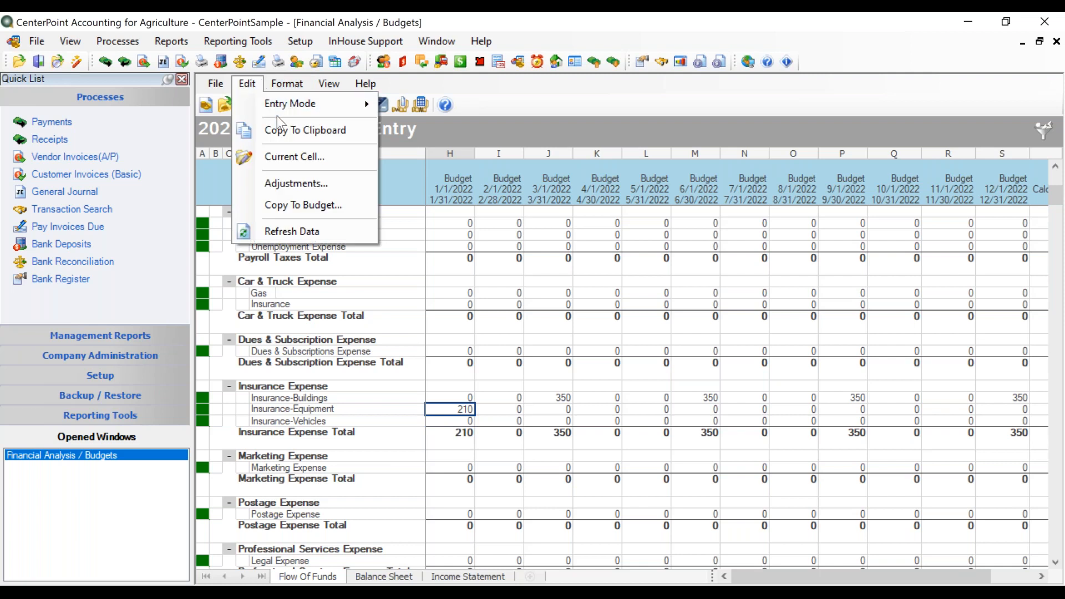
pyautogui.click(282, 132)
pyautogui.moveTo(513, 398); pyautogui.dragTo(1029, 416)
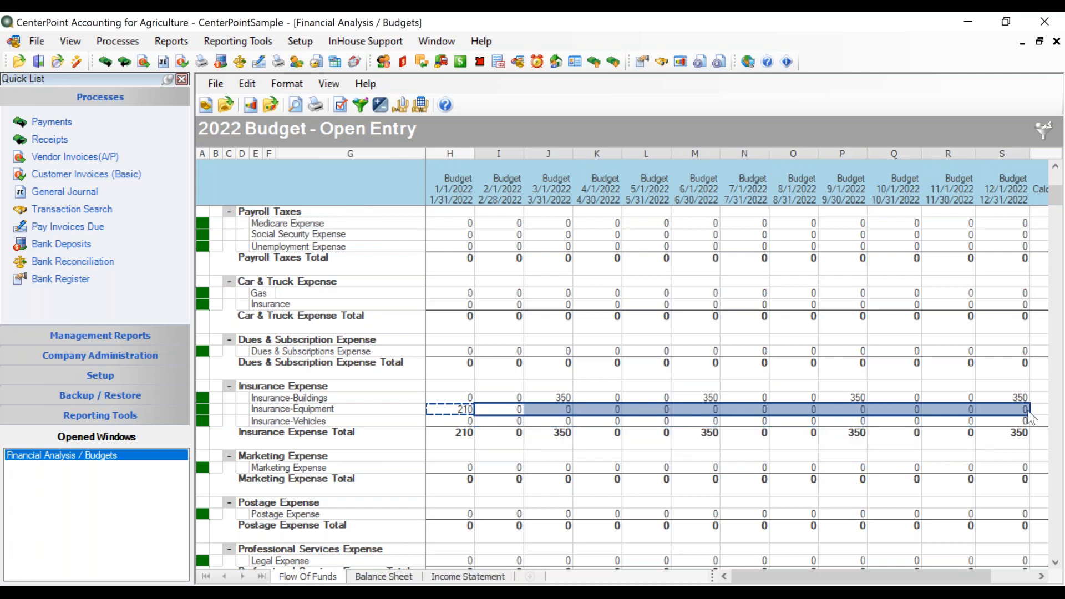
pyautogui.hotkey('ctrl', 'v')
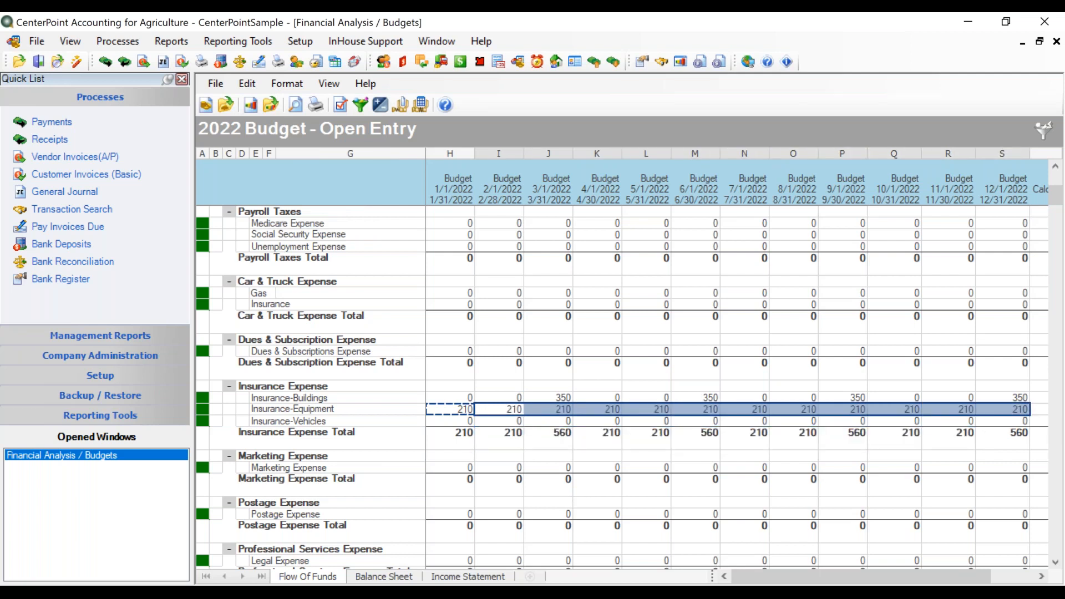
pyautogui.doubleClick(379, 466)
# Step: Open the budget adjustments for the Insurance-Vehicles account from its January 2022 cell
pyautogui.click(459, 420)
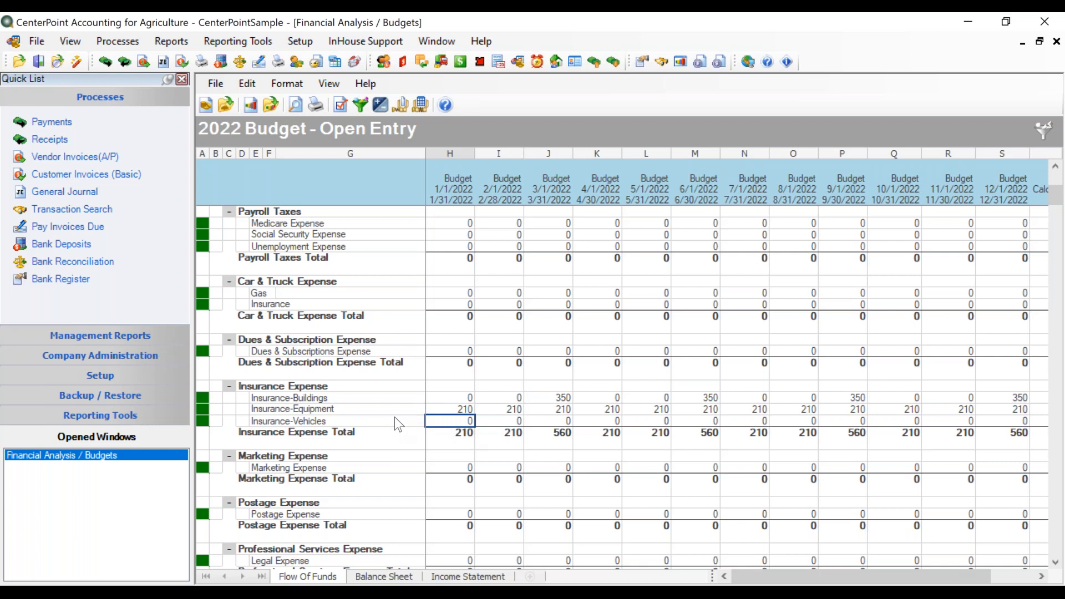
pyautogui.click(249, 85)
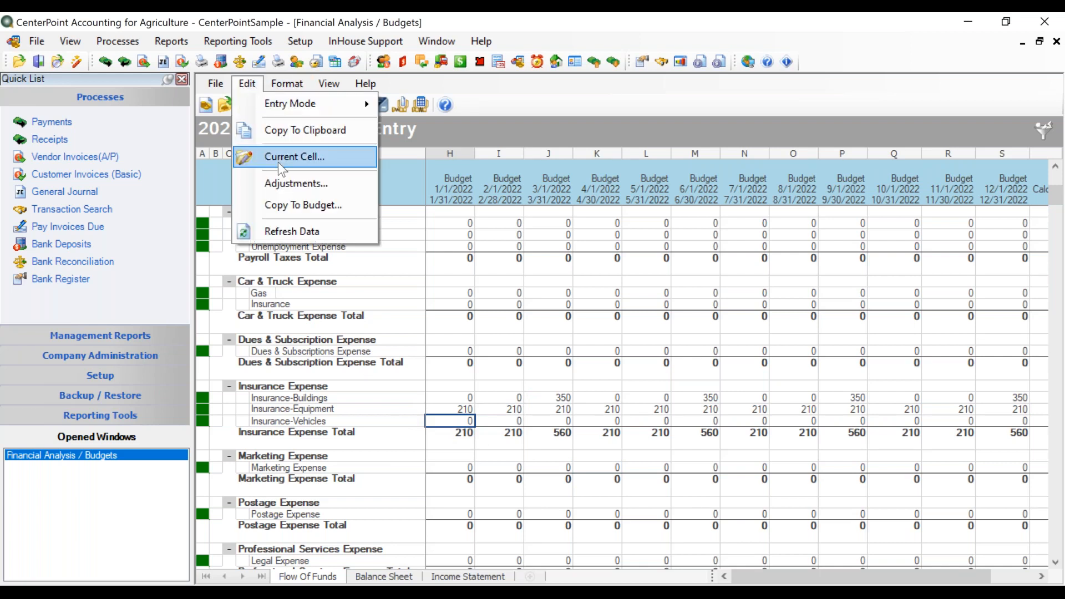
pyautogui.click(286, 184)
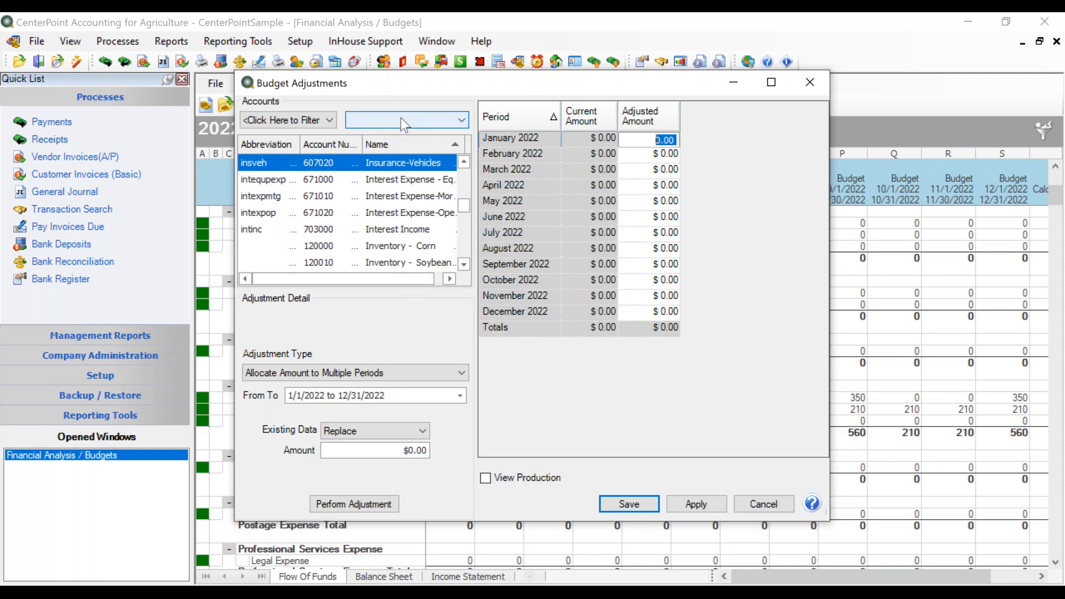
# Step: Filter the adjustment accounts by Account Category to Insurance Expense, and select Insurance-Vehicles
pyautogui.click(311, 120)
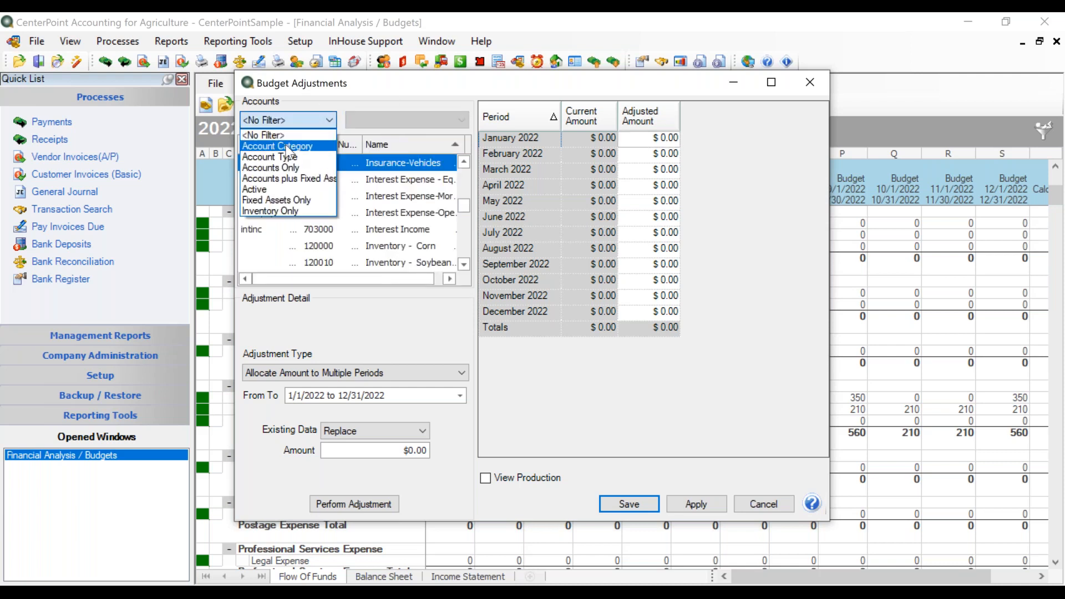
pyautogui.click(294, 146)
pyautogui.click(456, 125)
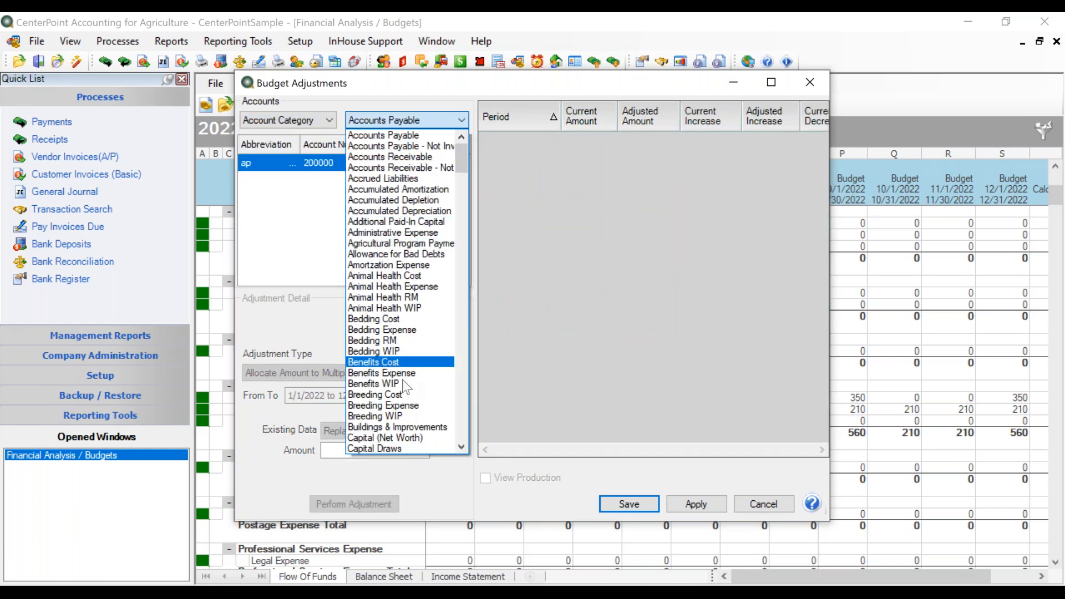
pyautogui.scroll(-12, 415, 361)
pyautogui.scroll(-15, 416, 348)
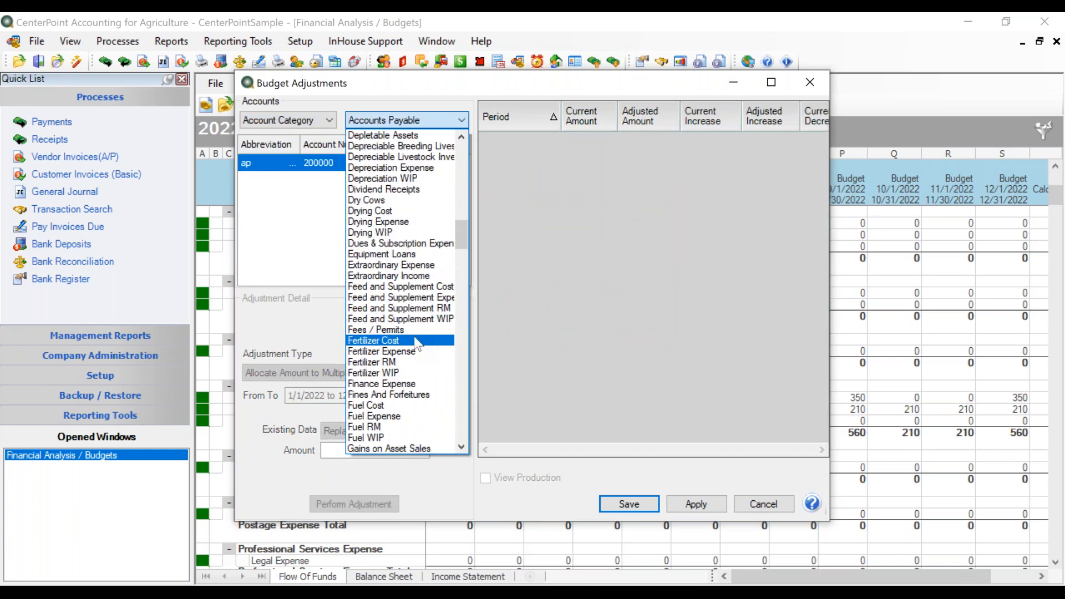
pyautogui.scroll(-3, 415, 333)
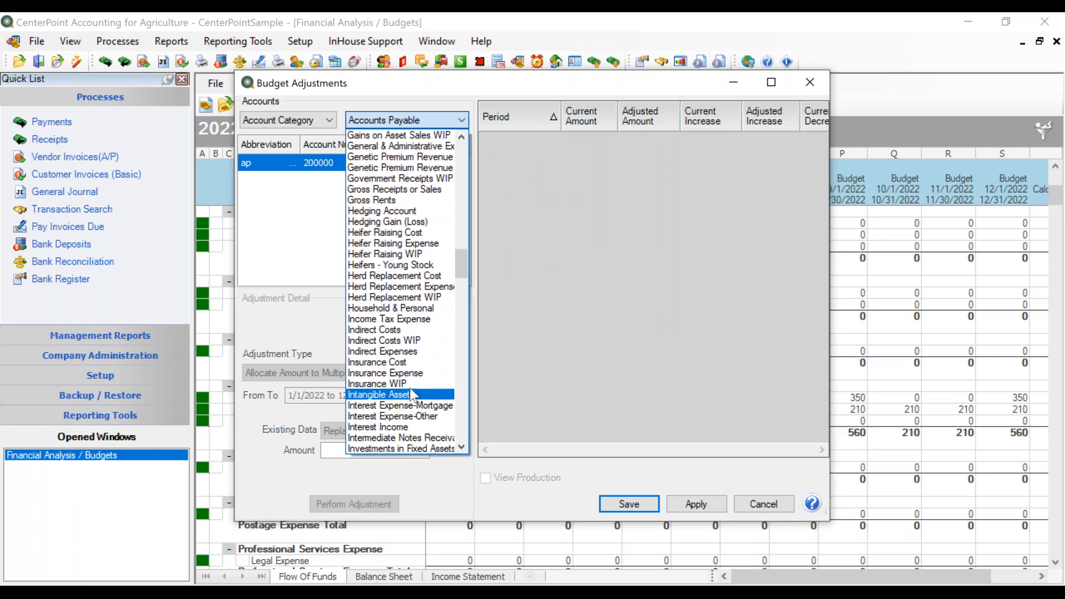
pyautogui.click(414, 349)
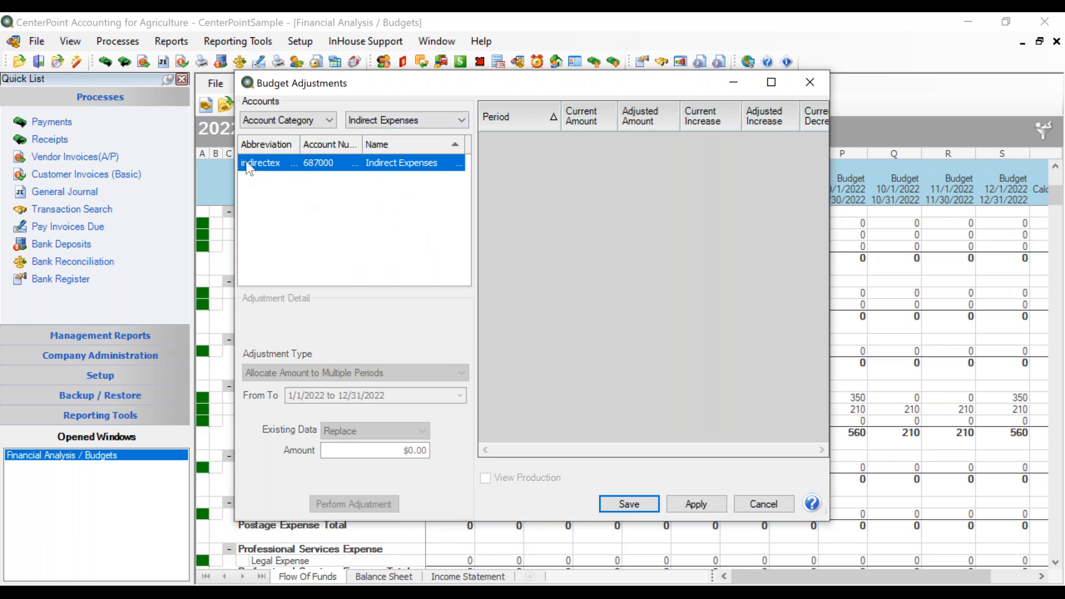
pyautogui.click(410, 118)
pyautogui.click(461, 137)
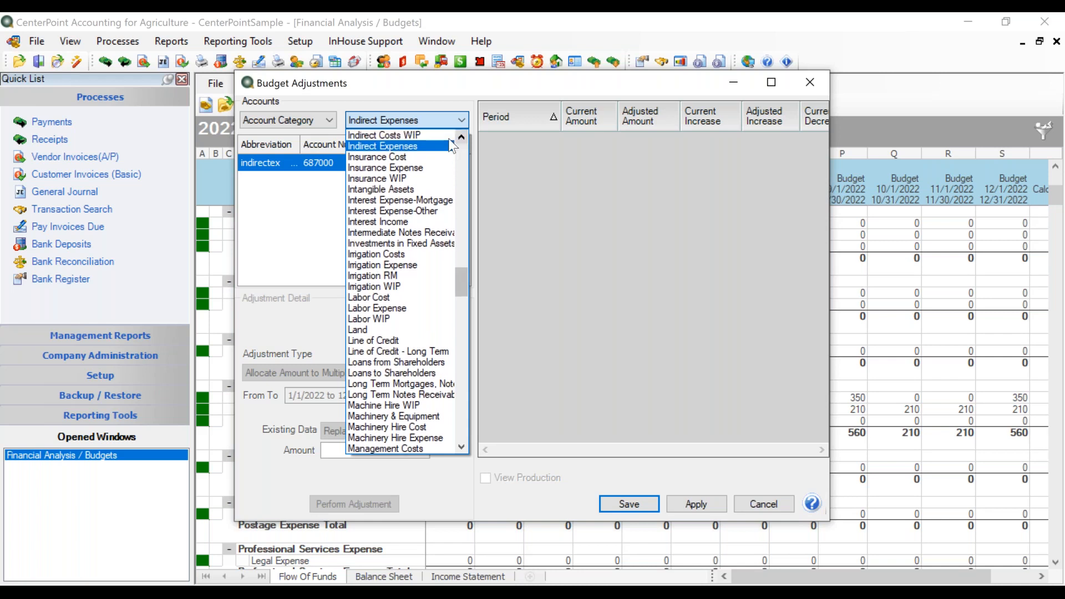
pyautogui.click(439, 168)
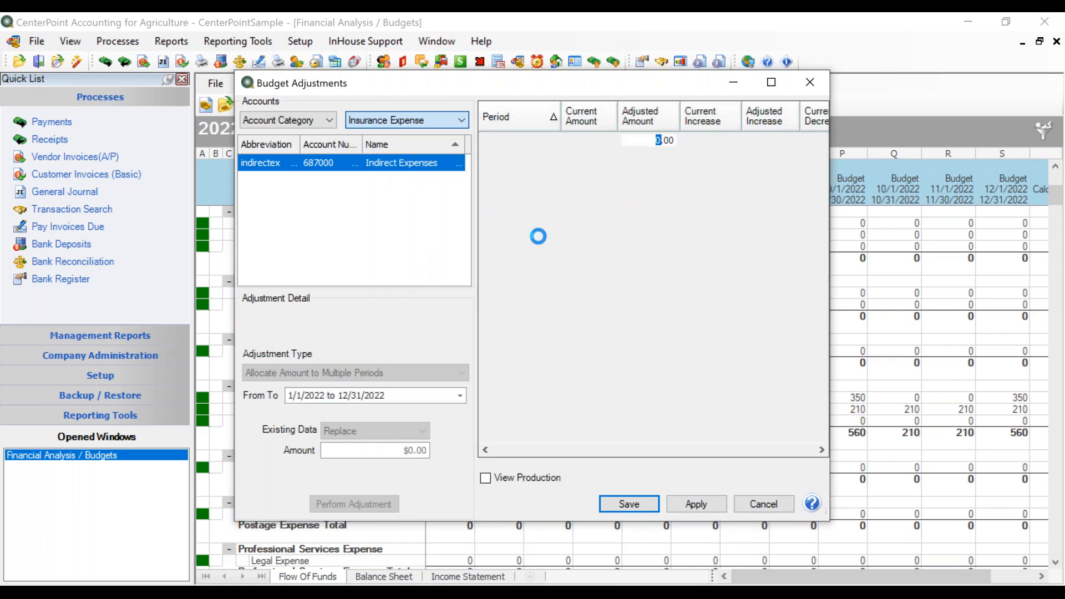
pyautogui.click(402, 197)
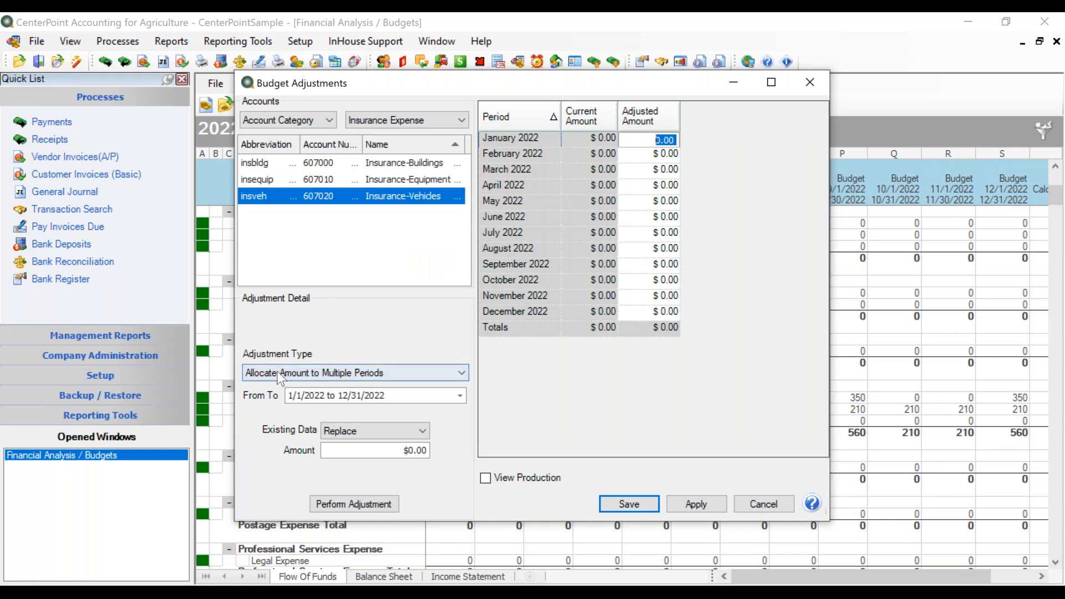
# Step: Set the adjustment type to Assign Amount to Multiple Periods, covering January 2022 to December 2022
pyautogui.click(461, 372)
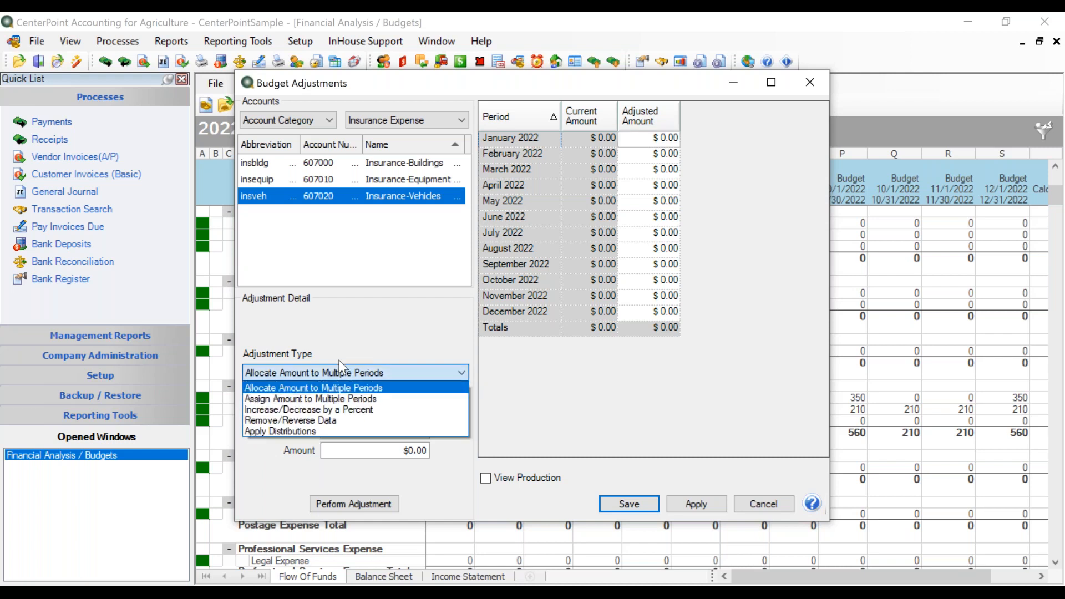
pyautogui.click(314, 399)
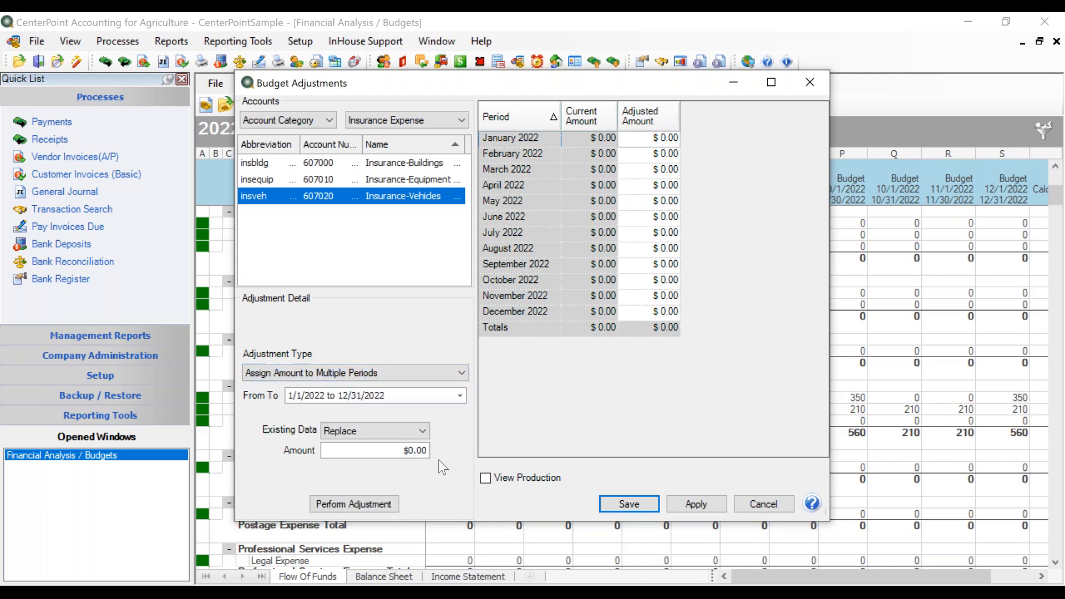
pyautogui.click(420, 401)
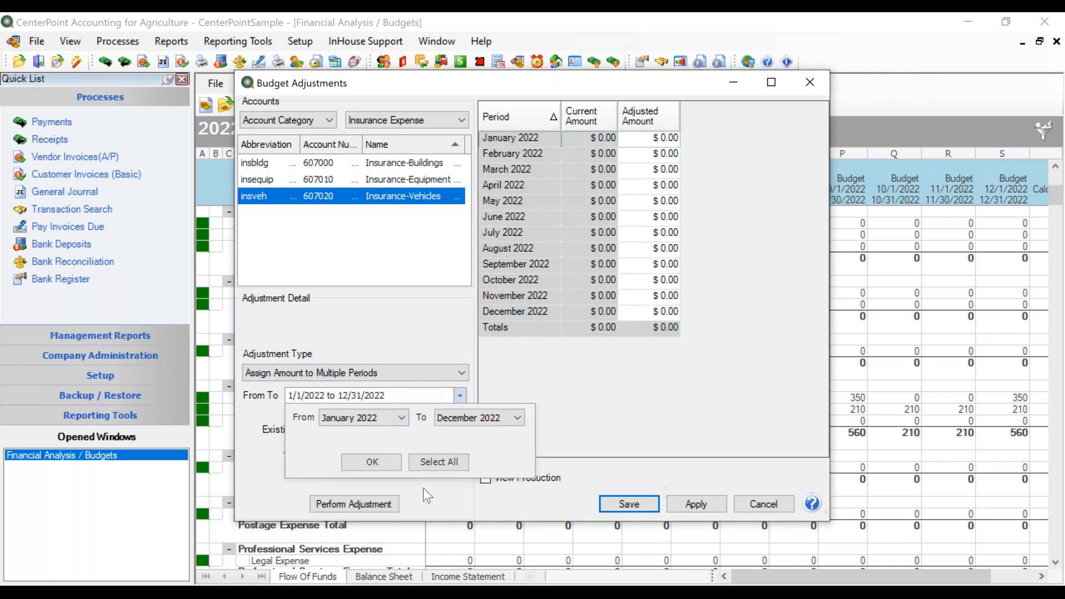
pyautogui.click(384, 463)
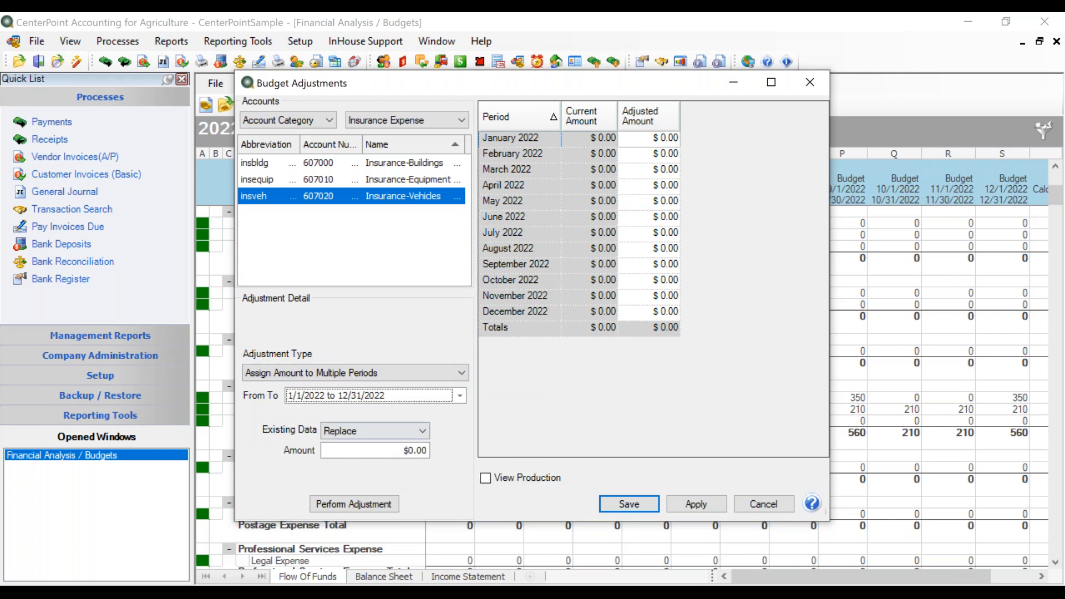
# Step: Replace the existing Insurance-Vehicles data with $200.00 in every 2022 period, then perform and apply the adjustment
pyautogui.click(423, 432)
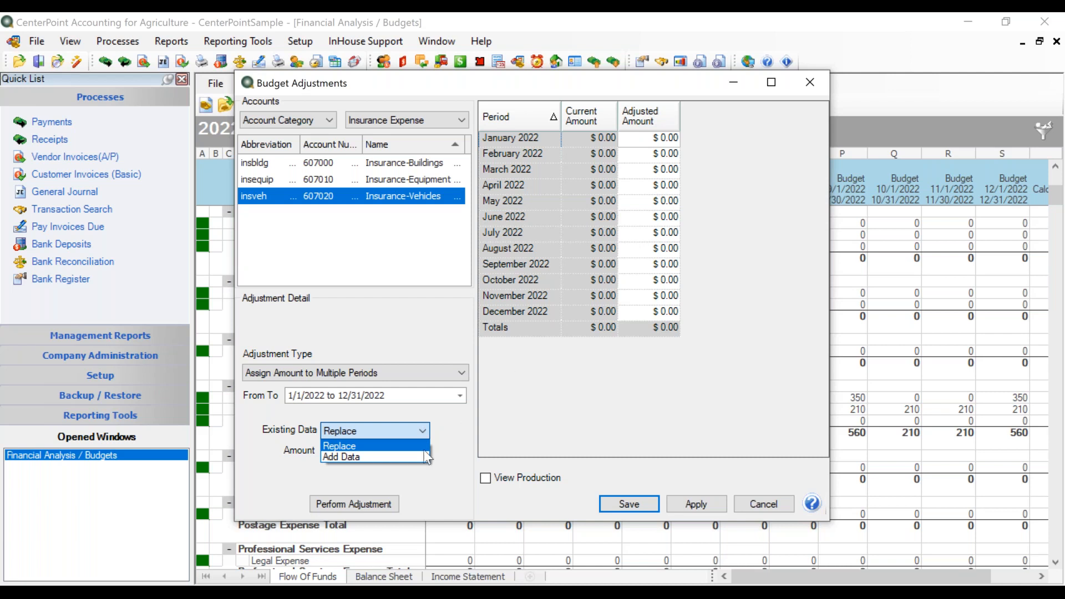
pyautogui.click(346, 446)
pyautogui.click(362, 452)
pyautogui.write('200.')
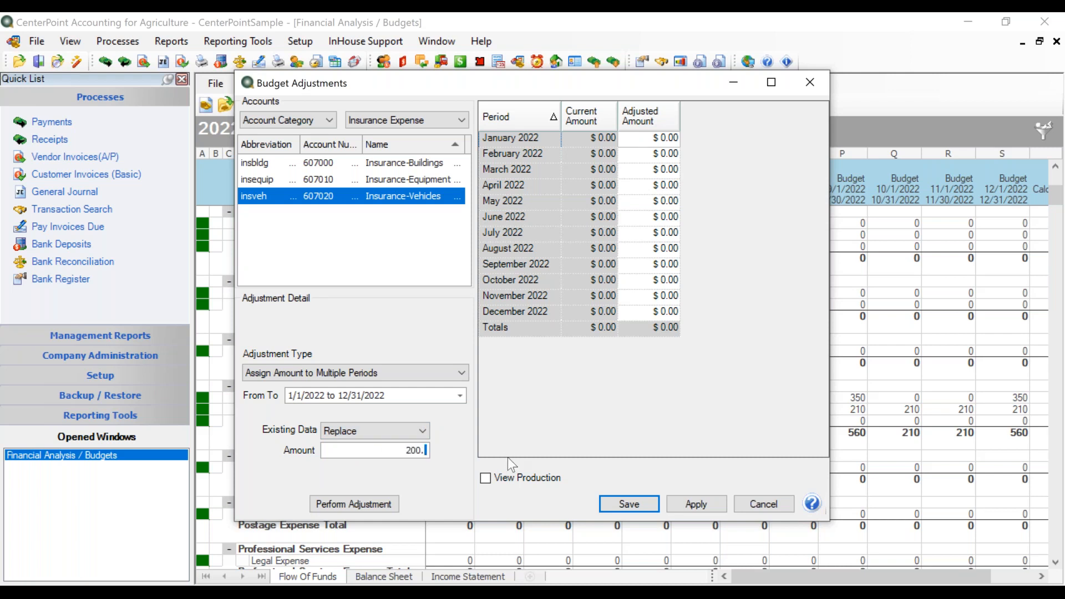
pyautogui.press('Tab')
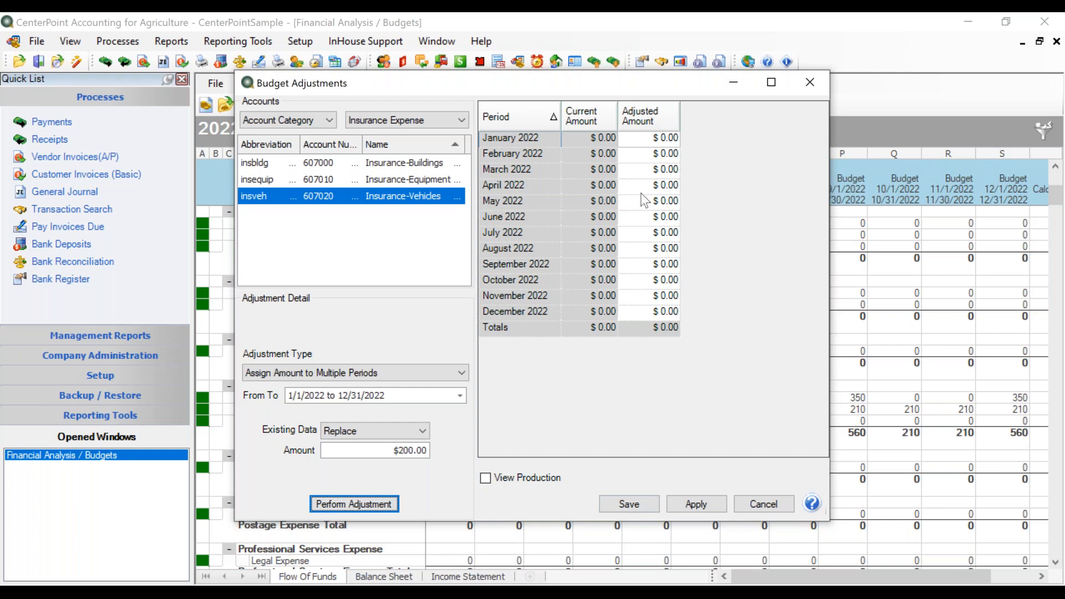
pyautogui.click(355, 504)
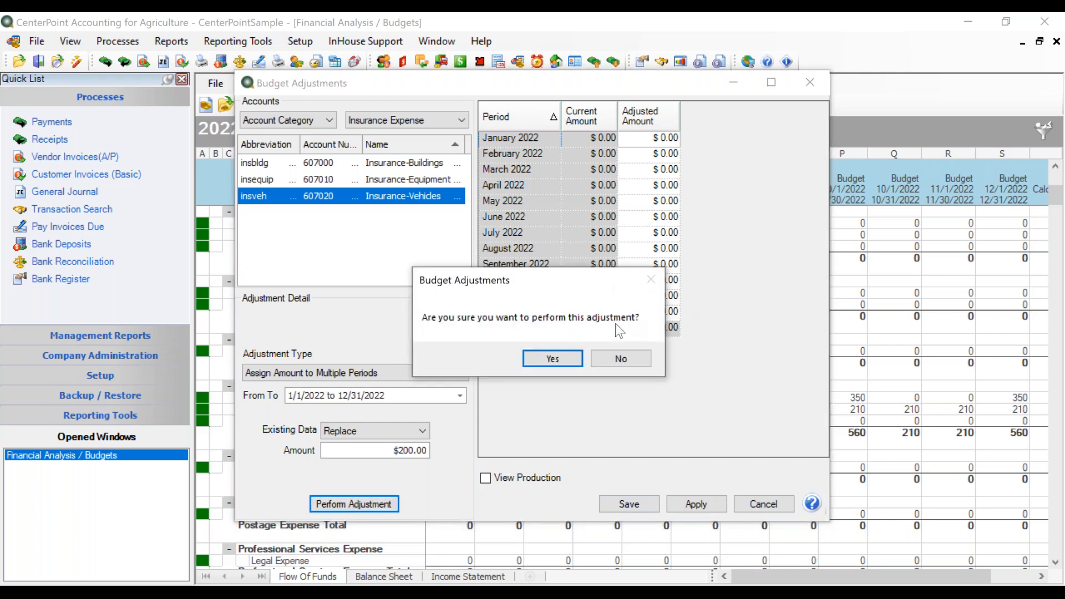
pyautogui.click(553, 359)
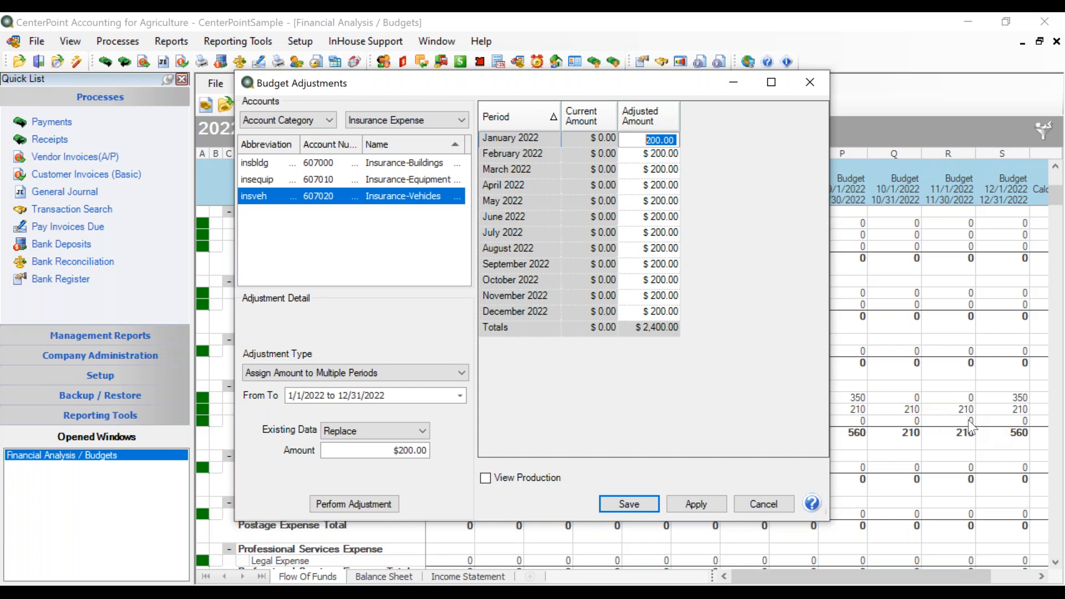
pyautogui.click(701, 502)
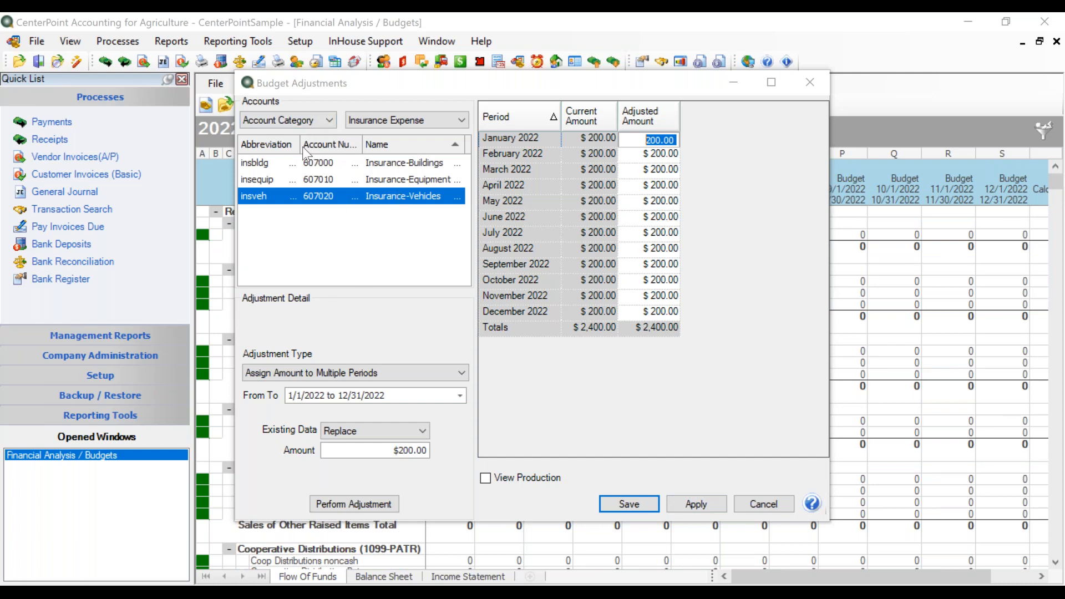
# Step: Filter the adjustment accounts to Utilities Expense, view its electric, phone and propane accounts, and close the budget adjustments without further changes
pyautogui.click(411, 119)
pyautogui.moveTo(463, 280); pyautogui.dragTo(472, 437)
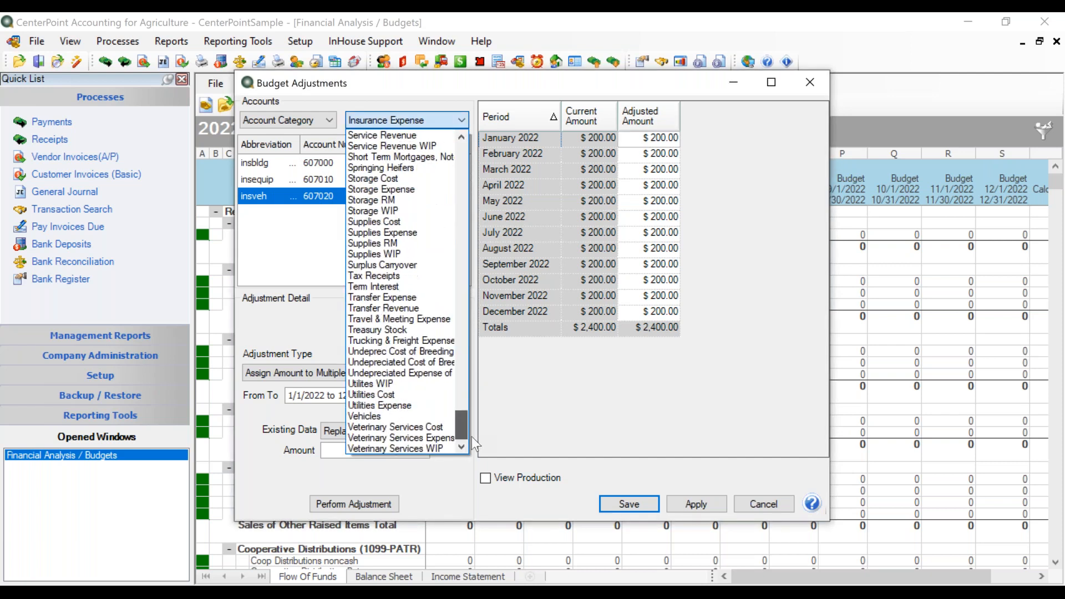
pyautogui.click(431, 406)
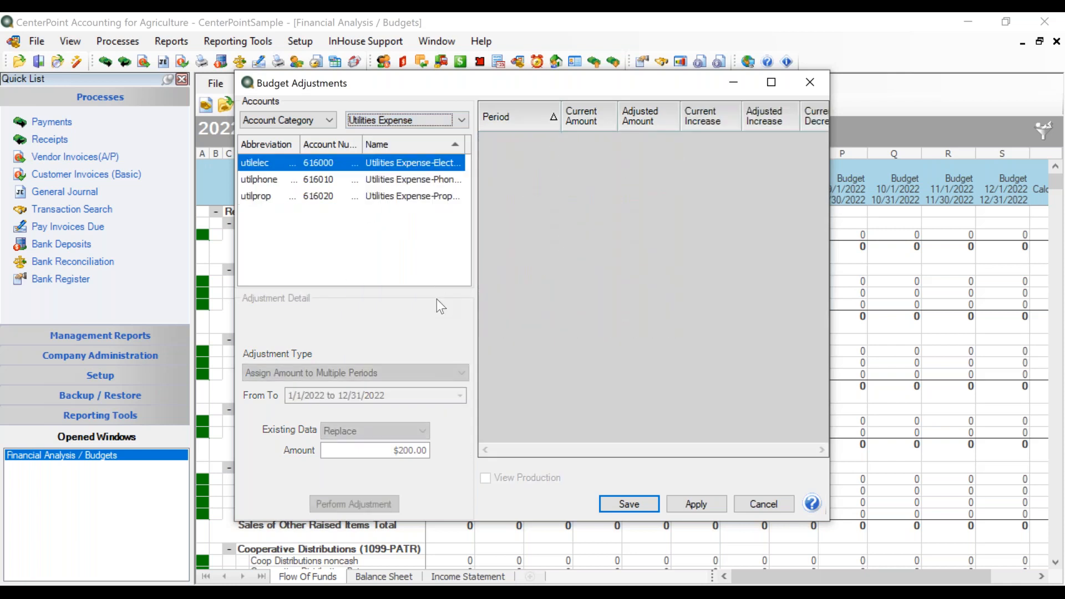
pyautogui.click(379, 163)
pyautogui.click(331, 182)
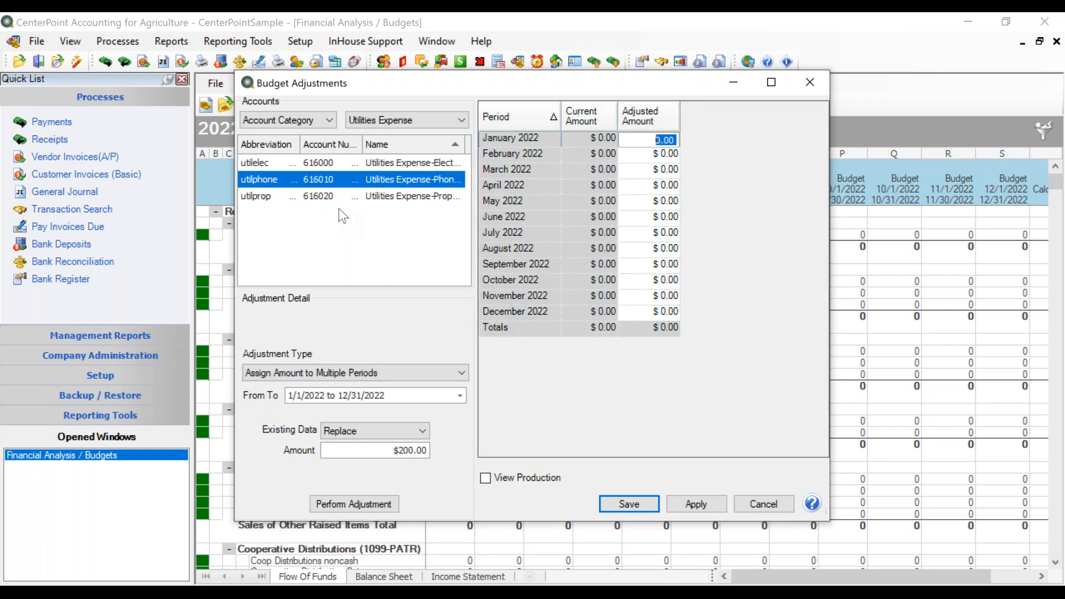
pyautogui.click(344, 198)
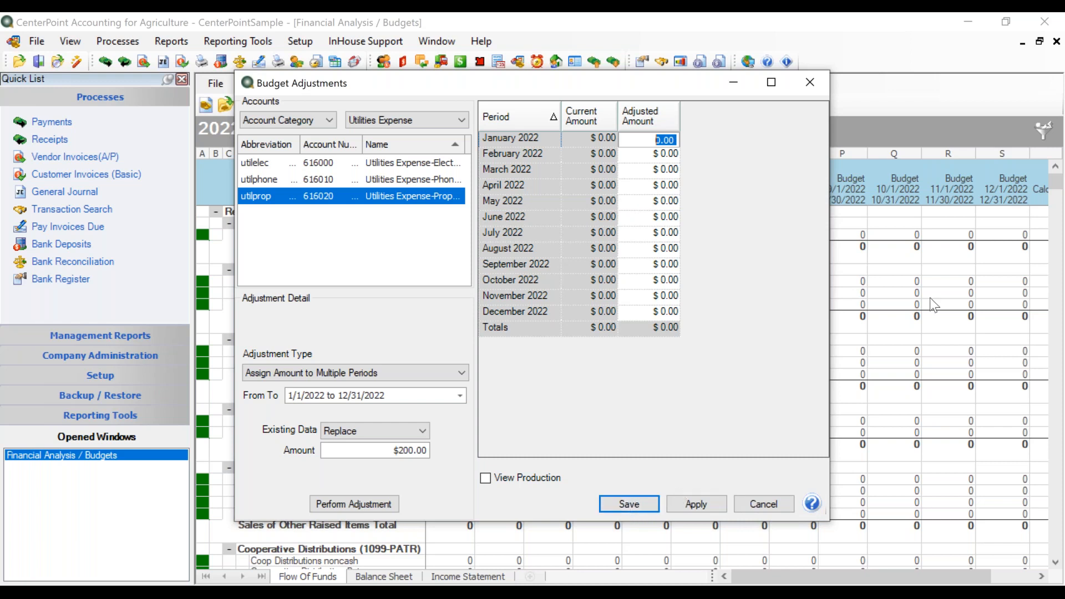
pyautogui.click(776, 511)
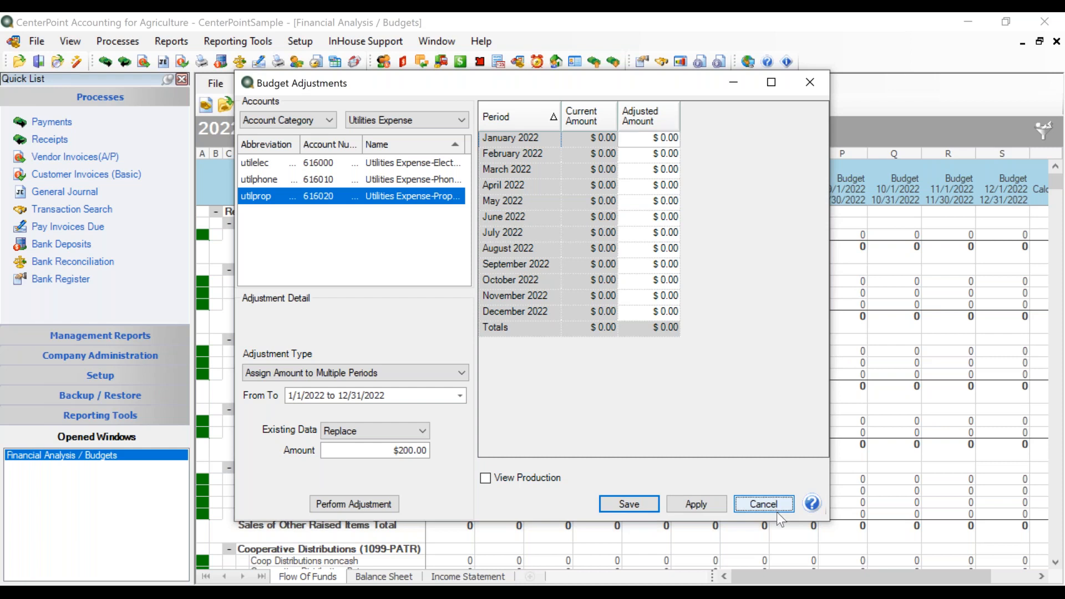
# Step: Examine the Insurance Expense amounts per month on the Flow Of Funds sheet
pyautogui.scroll(-15, 682, 315)
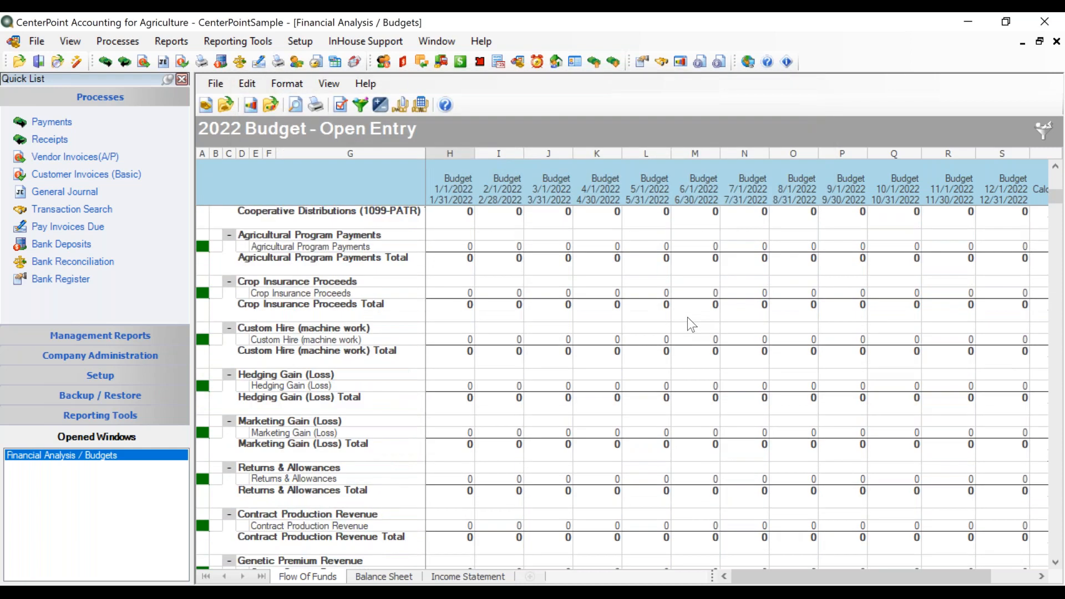
pyautogui.scroll(-20, 691, 312)
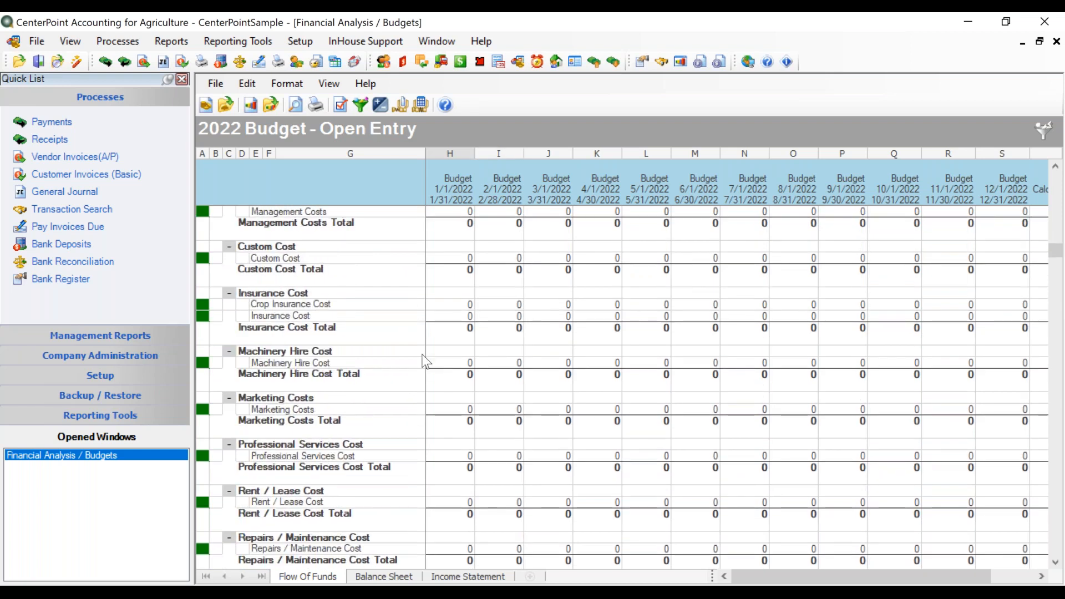
pyautogui.scroll(-12, 427, 355)
pyautogui.scroll(-6, 431, 344)
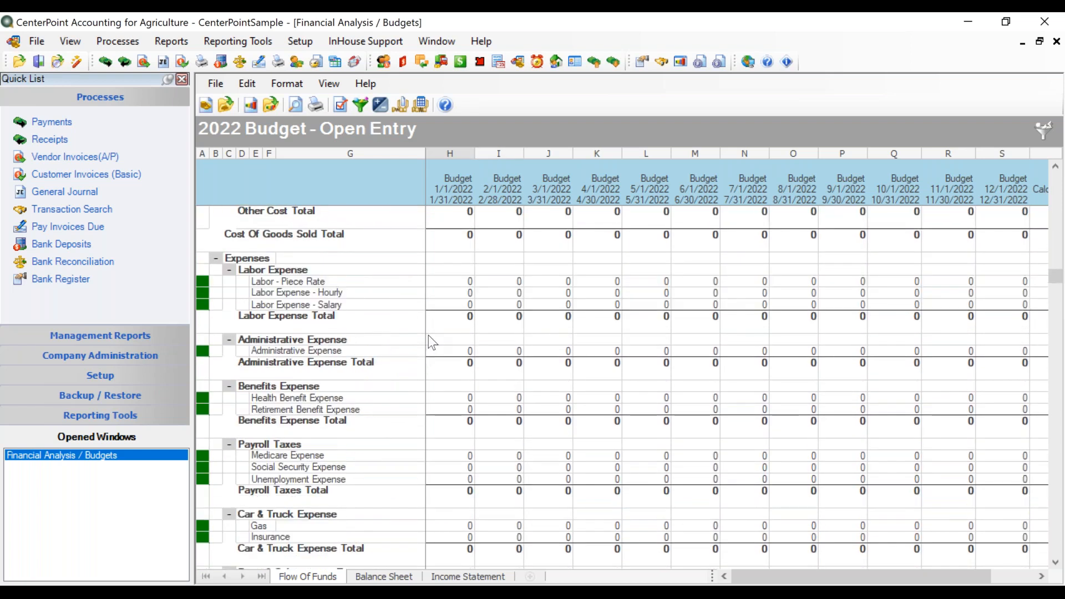
pyautogui.scroll(-5, 428, 335)
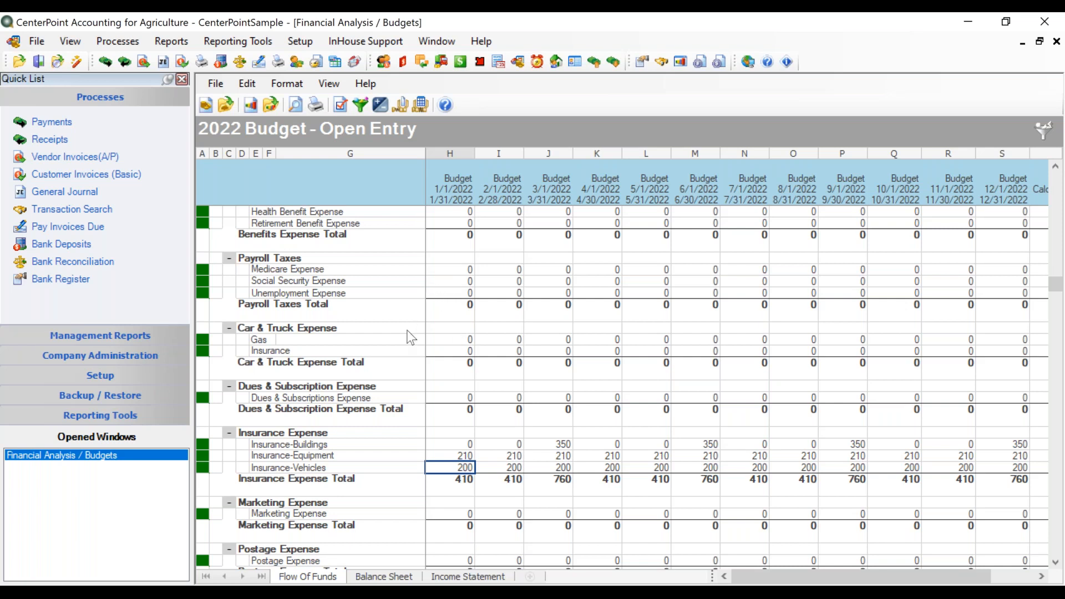
# Step: Examine the Cash accounts in the Assets section of the Flow Of Funds sheet and on the Balance Sheet
pyautogui.scroll(-20, 446, 413)
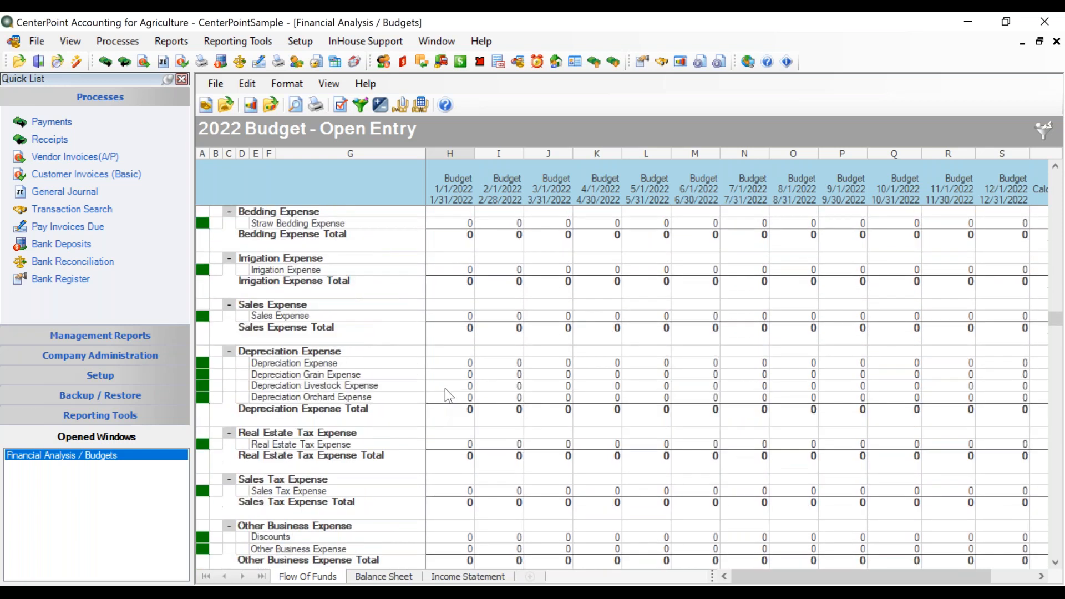
pyautogui.scroll(-20, 447, 394)
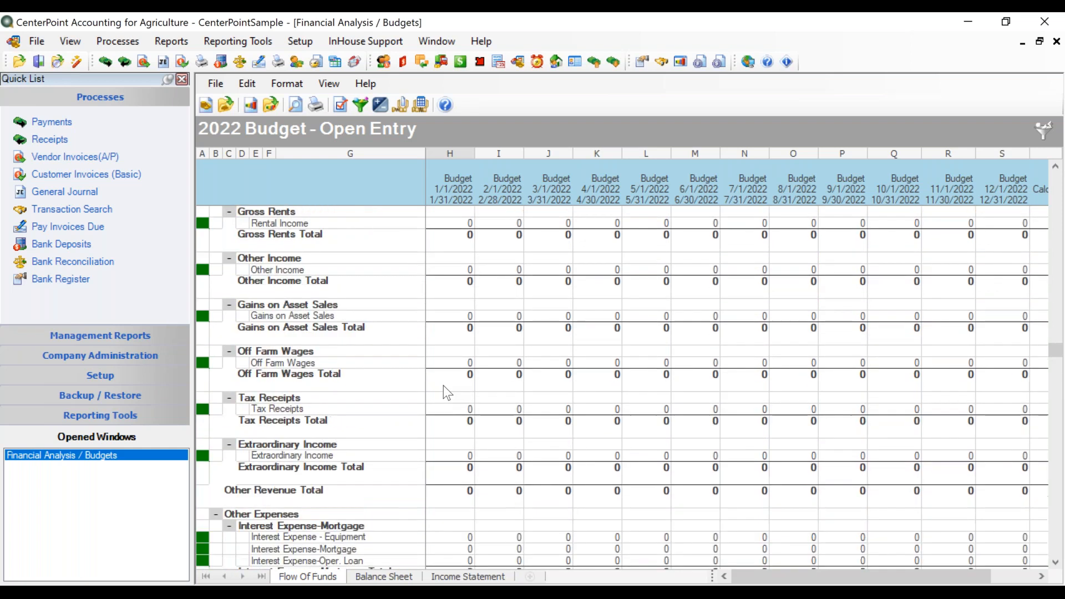
pyautogui.scroll(-10, 444, 385)
pyautogui.scroll(3, 444, 385)
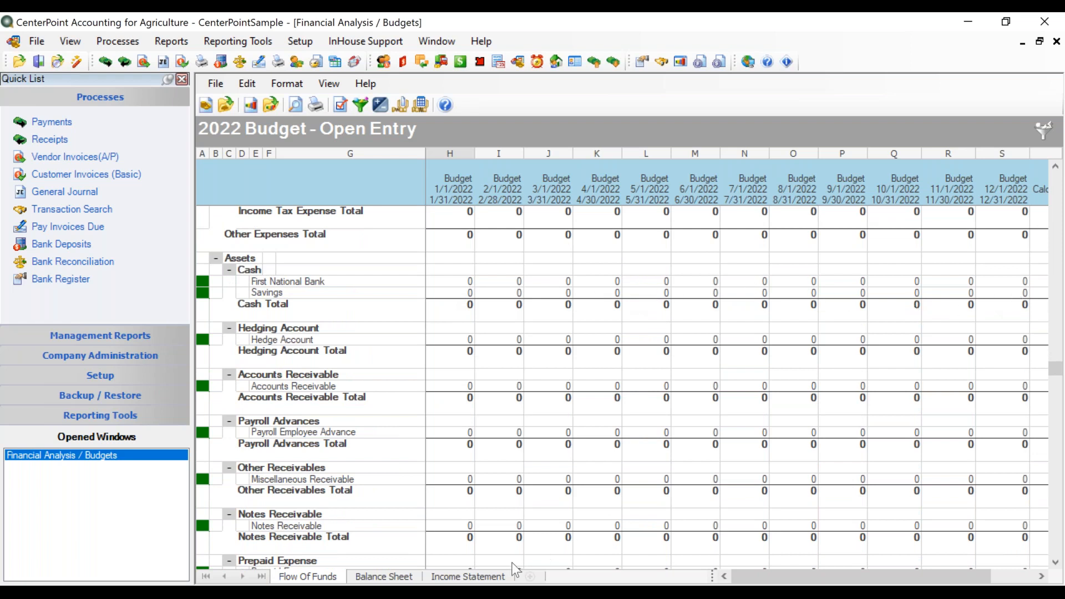
pyautogui.click(388, 577)
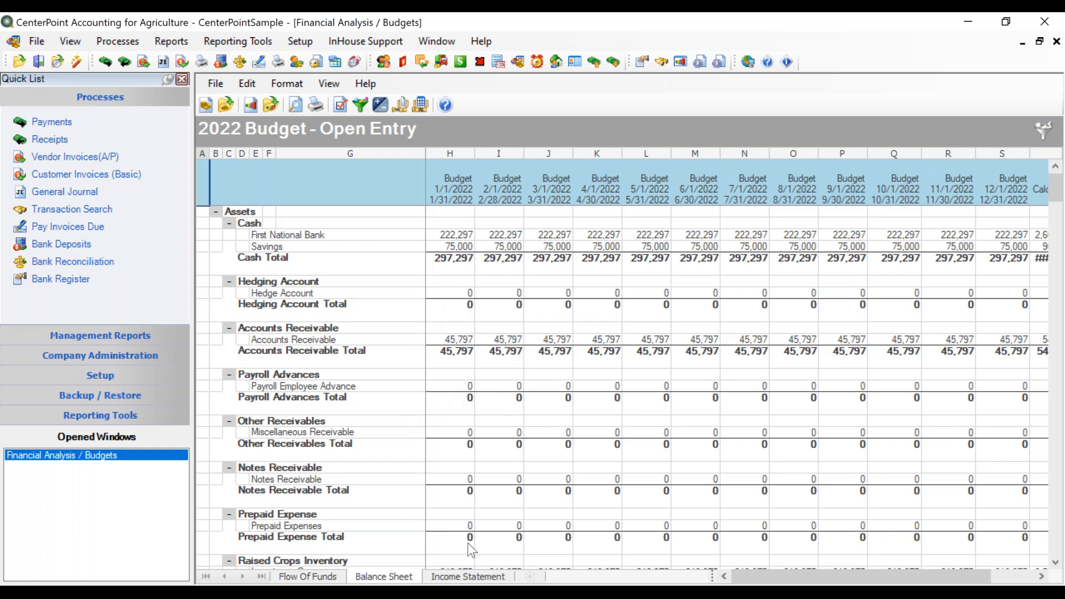
# Step: Collapse Revenue and Cost Of Goods Sold on the Income Statement sheet and examine its Insurance Expense amounts
pyautogui.click(477, 578)
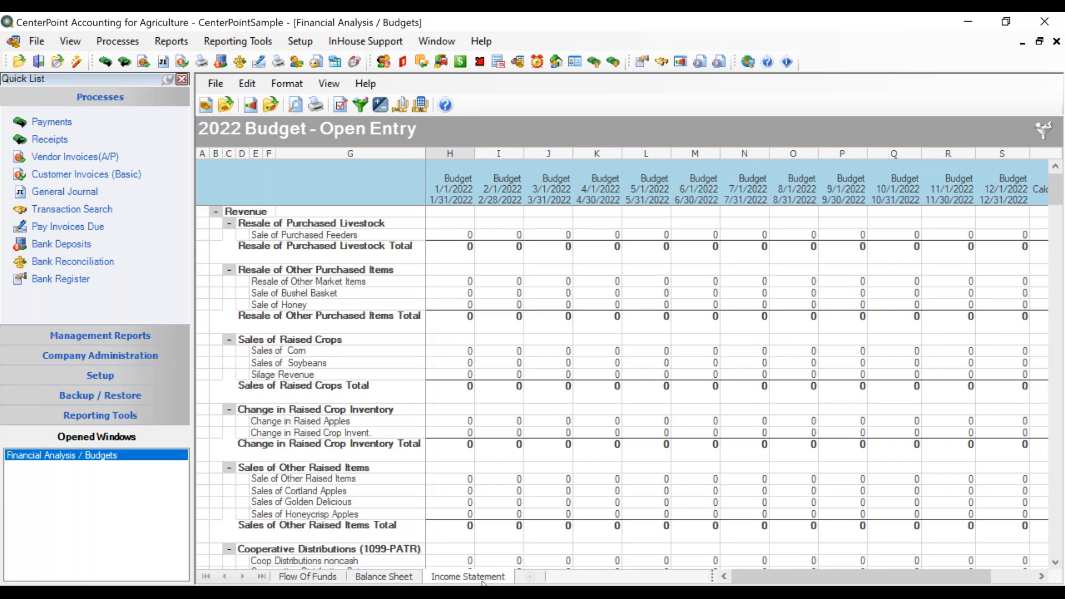
pyautogui.click(216, 212)
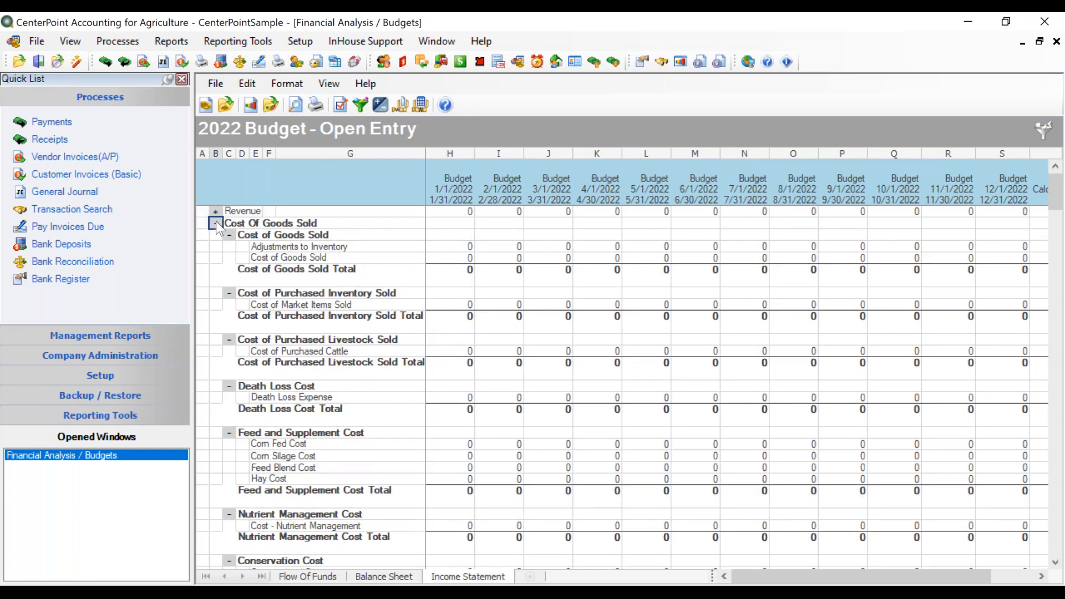
pyautogui.click(215, 223)
pyautogui.scroll(-10, 536, 425)
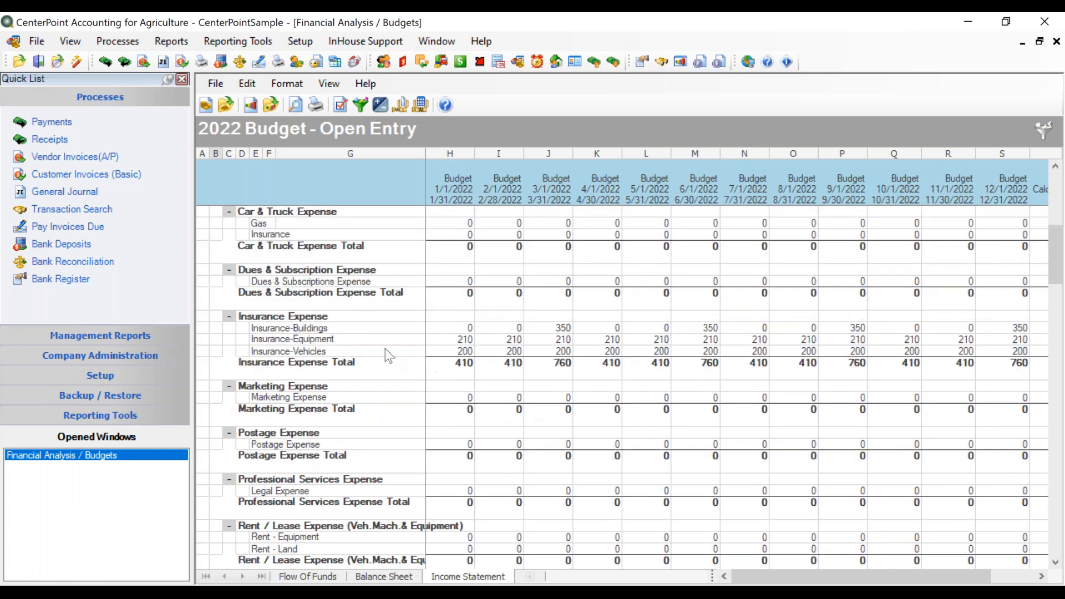